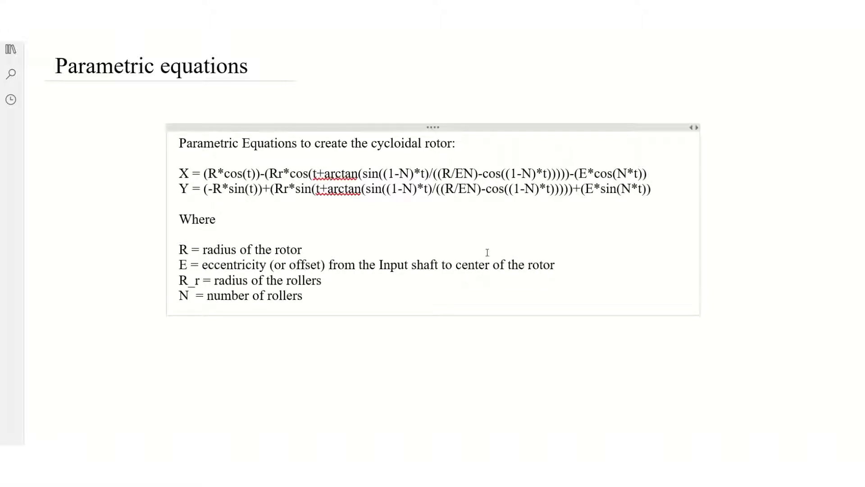
# Change arctan to atan in the X and Y equations, then highlight the R, E, R_r and N definitions
pyautogui.press('BackSpace')
pyautogui.press('BackSpace')
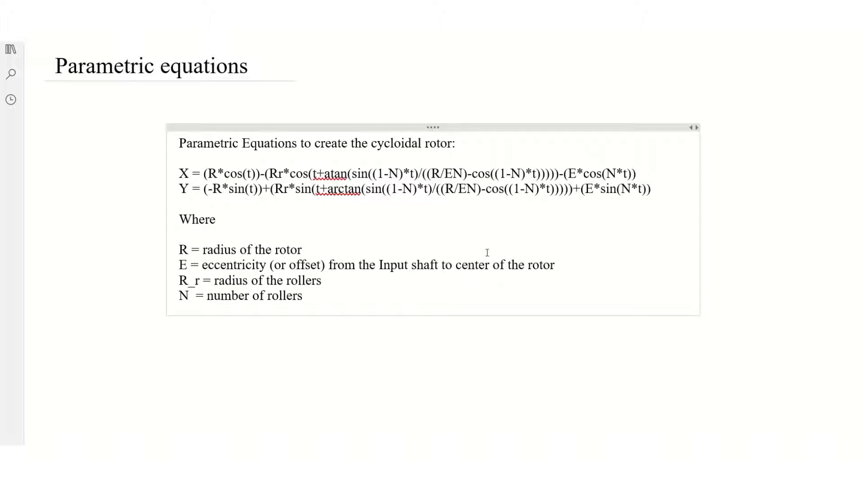
pyautogui.press('Delete')
pyautogui.press('Delete')
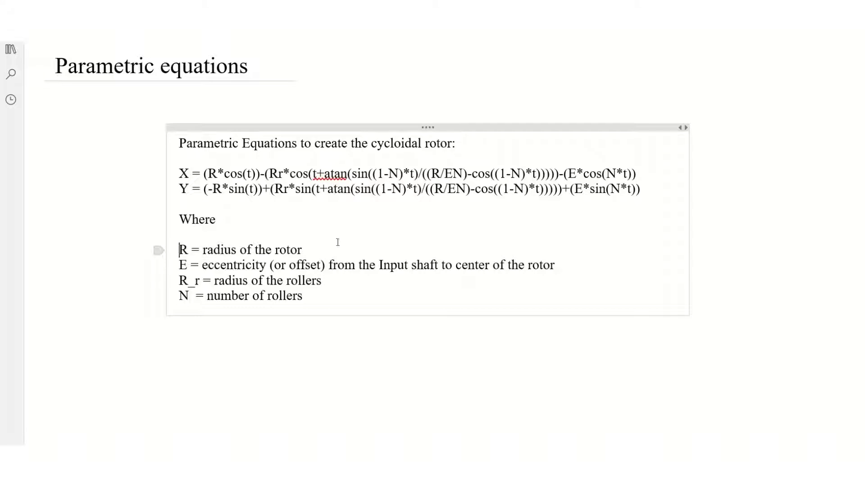
pyautogui.moveTo(180, 247); pyautogui.dragTo(290, 249)
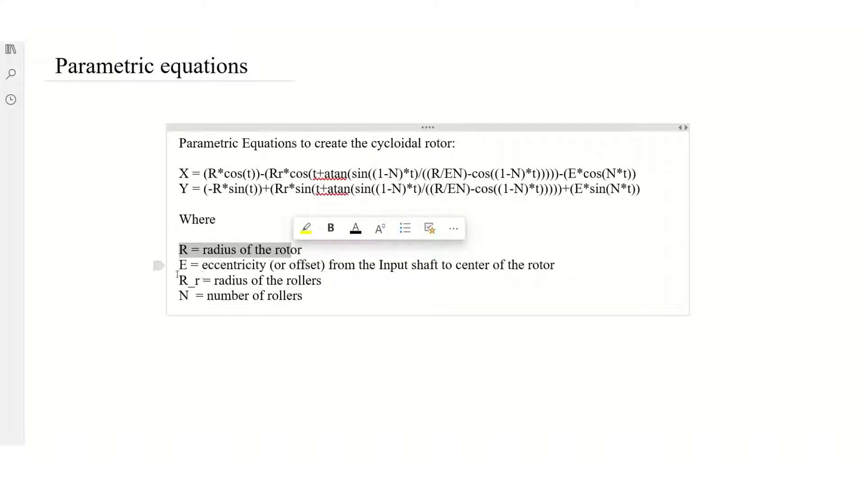
pyautogui.moveTo(179, 265); pyautogui.dragTo(409, 267)
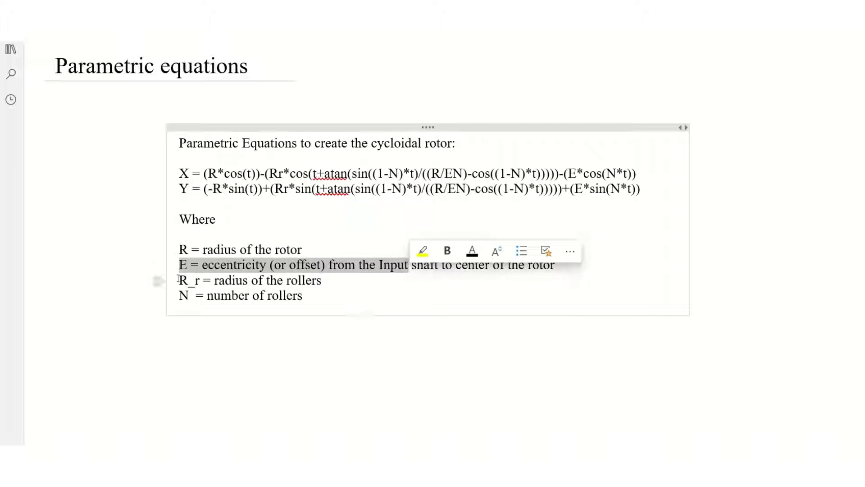
pyautogui.moveTo(182, 280); pyautogui.dragTo(336, 280)
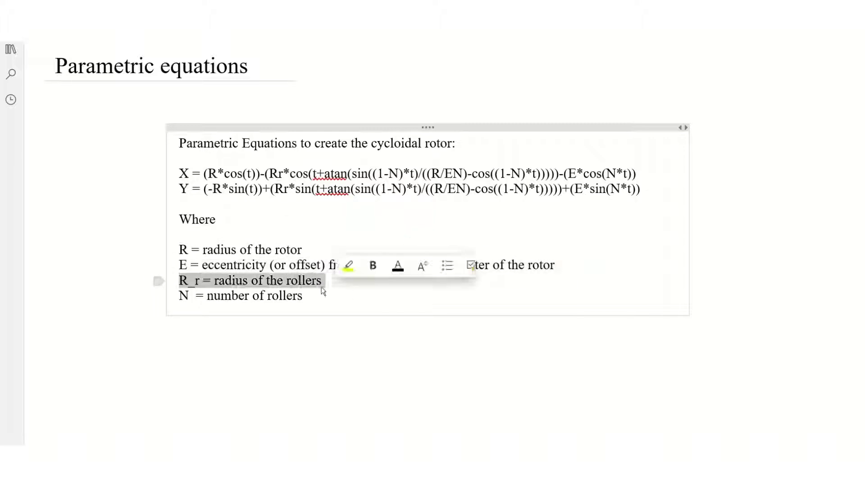
pyautogui.moveTo(179, 296); pyautogui.dragTo(324, 299)
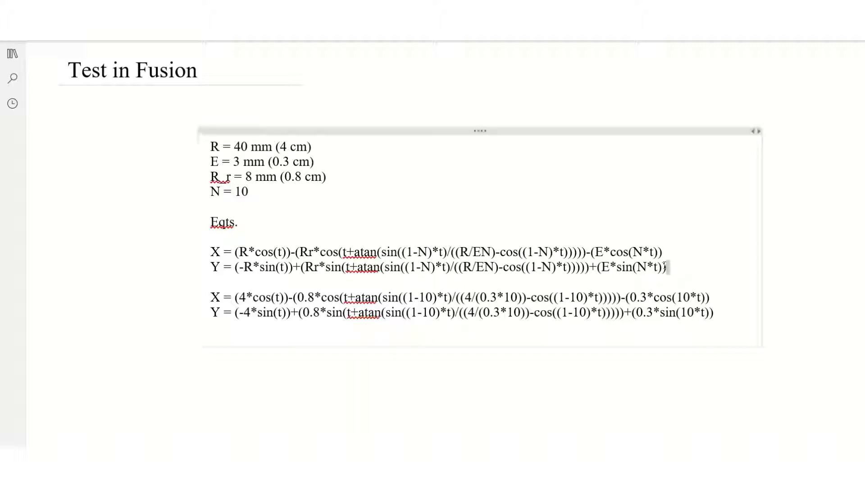
# On the Test in Fusion page, select the symbolic X and Y equations and the numeric X expression
pyautogui.moveTo(668, 268); pyautogui.dragTo(197, 255)
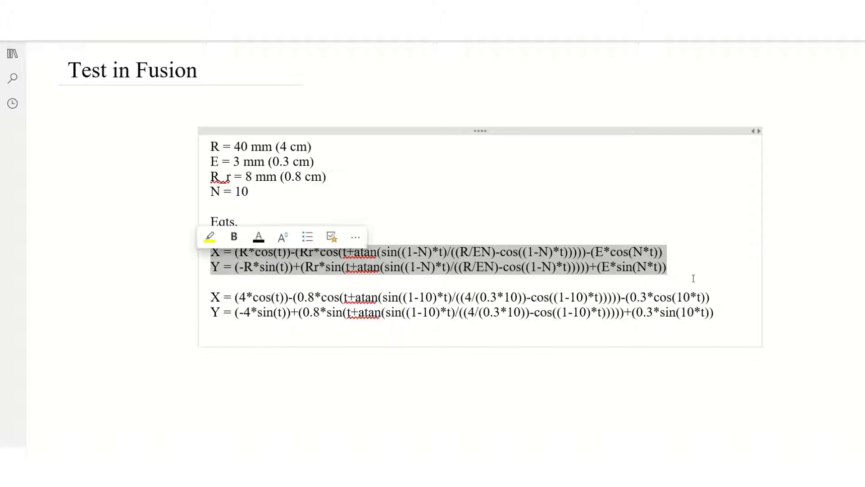
pyautogui.click(708, 268)
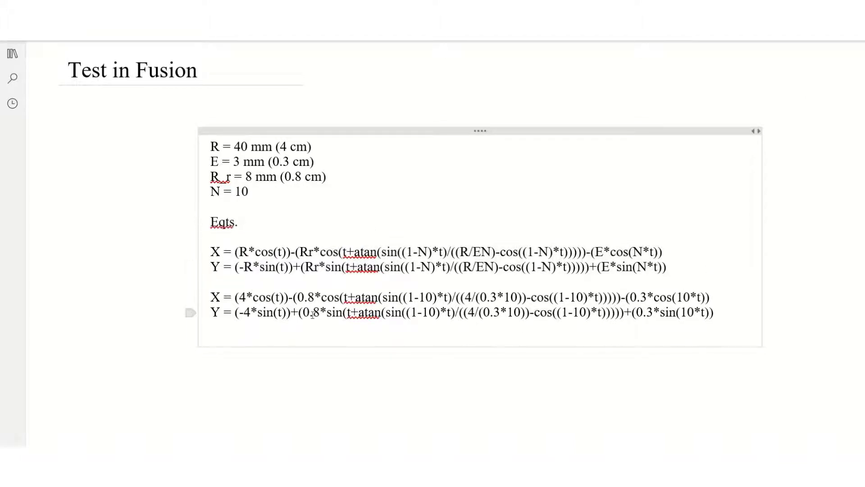
pyautogui.doubleClick(242, 252)
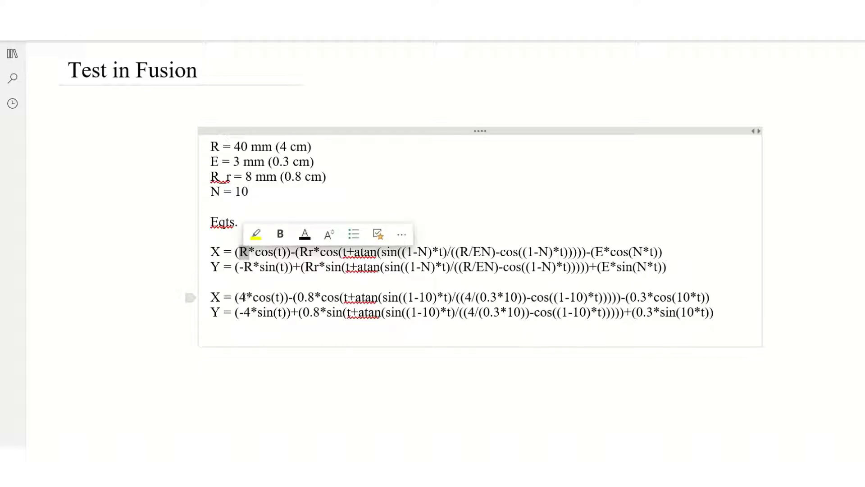
pyautogui.doubleClick(242, 297)
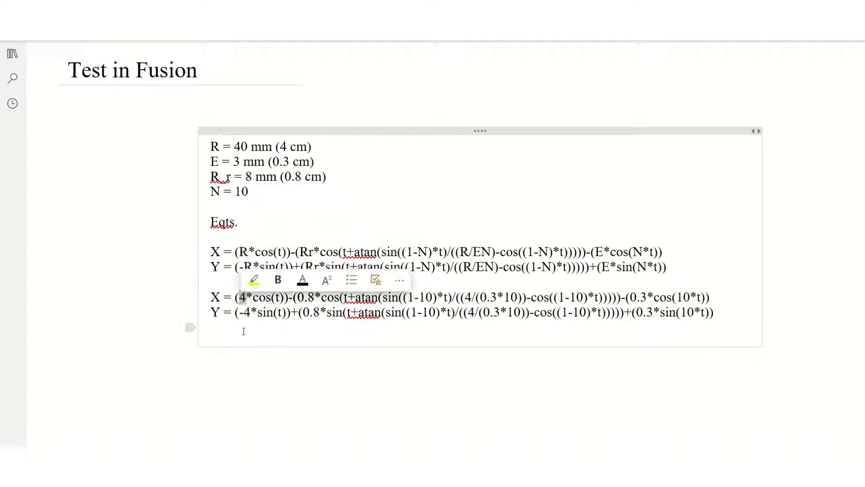
pyautogui.click(714, 300)
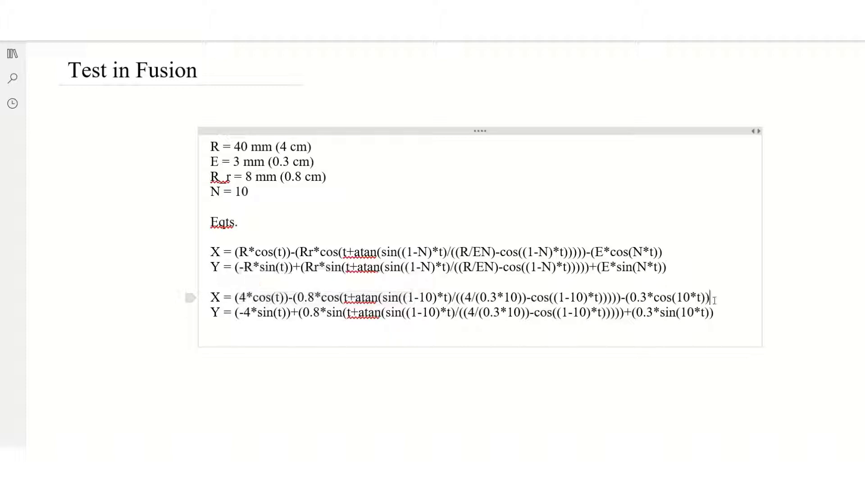
pyautogui.moveTo(714, 297); pyautogui.dragTo(235, 301)
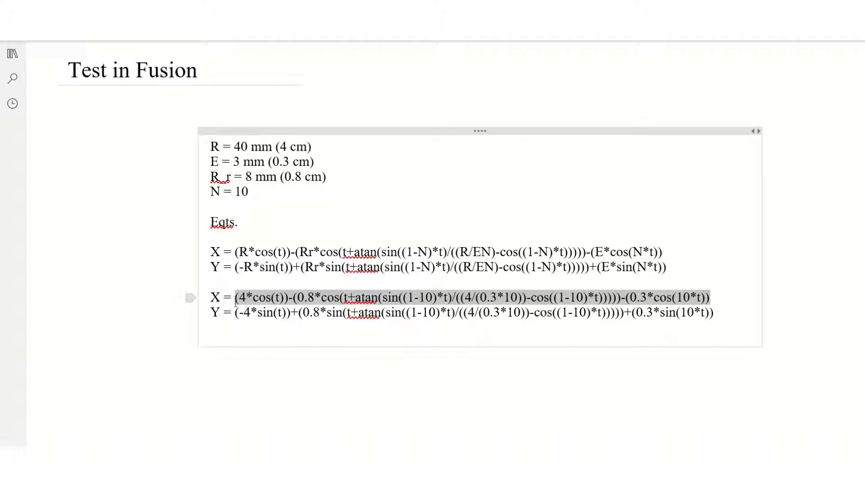
pyautogui.click(725, 295)
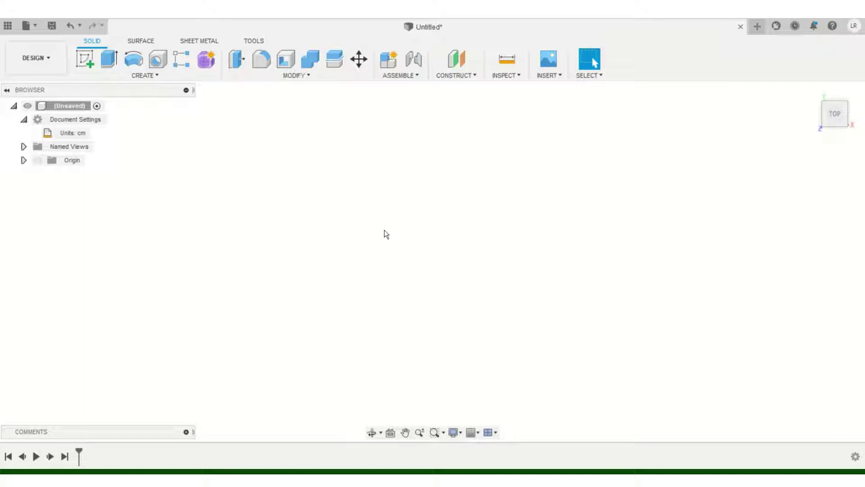
# Launch the Fusion 360 App Store from the Tools tab's Add-Ins menu
pyautogui.click(252, 41)
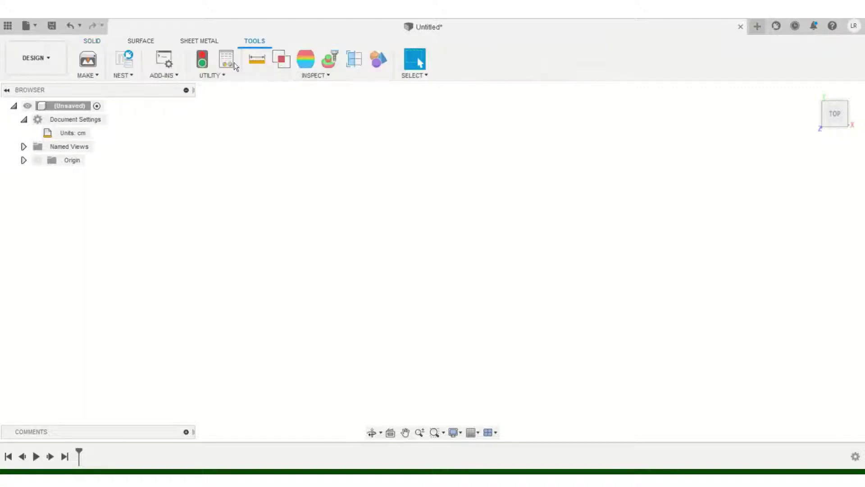
pyautogui.click(164, 75)
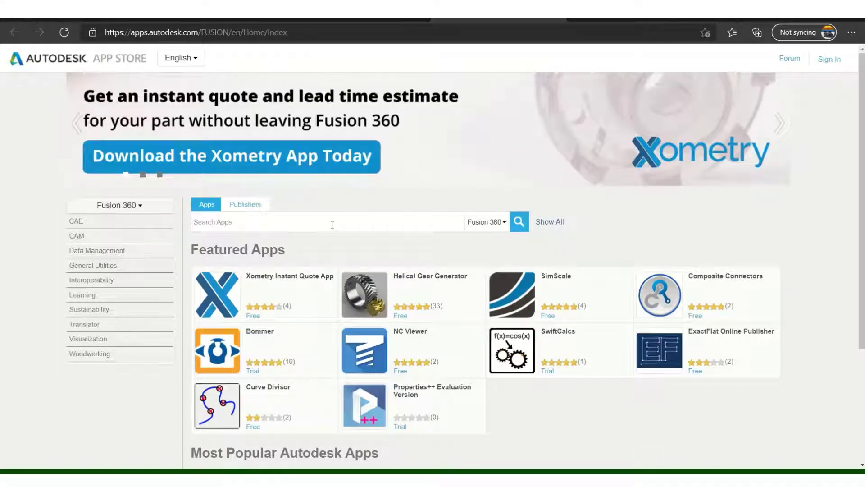
# Search the App Store for 'Equation Driven Curve' and open the add-in's page
pyautogui.click(332, 225)
pyautogui.write('euq')
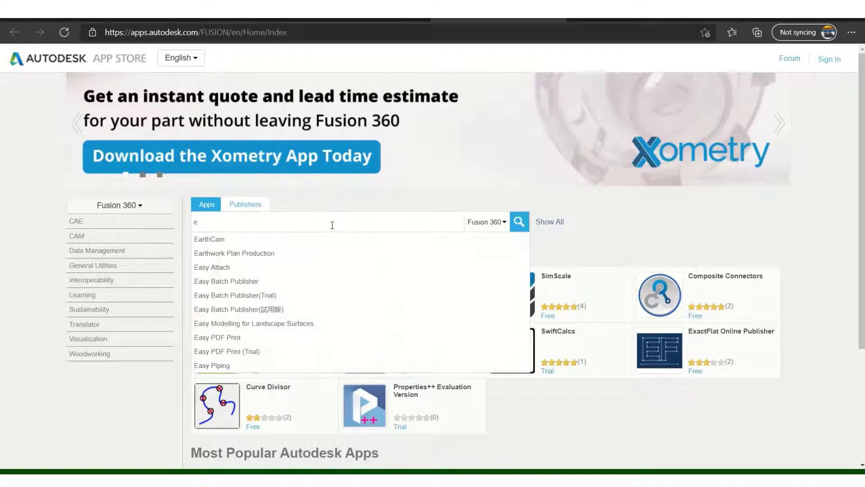
pyautogui.press('BackSpace')
pyautogui.press('BackSpace')
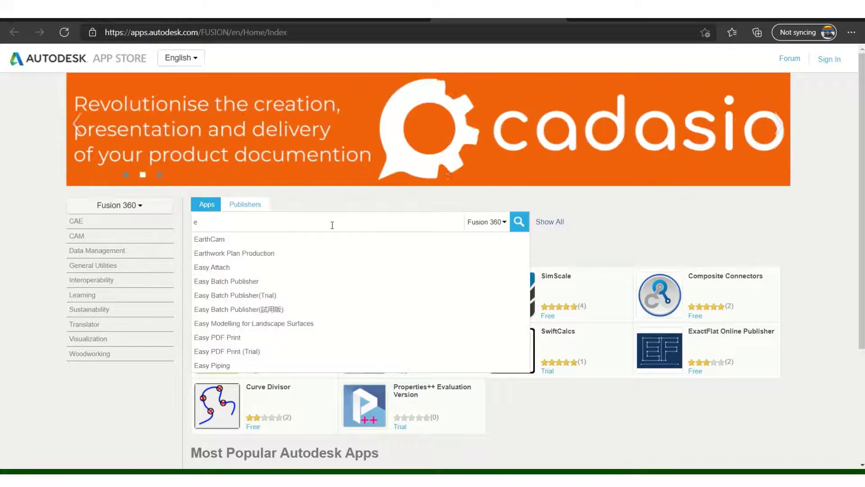
pyautogui.write('quationdr')
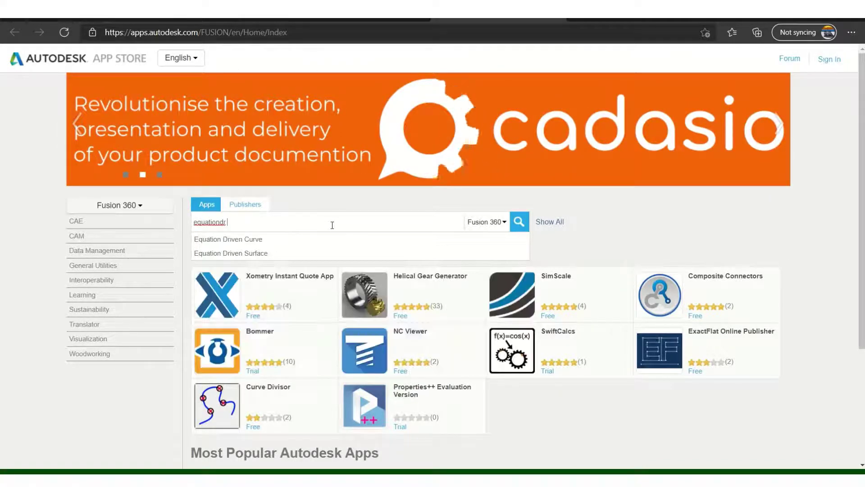
pyautogui.press('BackSpace')
pyautogui.press('Down')
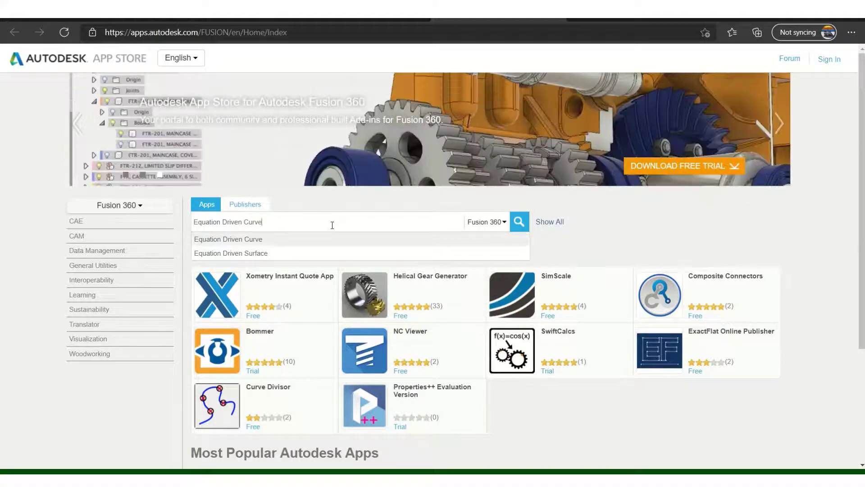
pyautogui.press('Return')
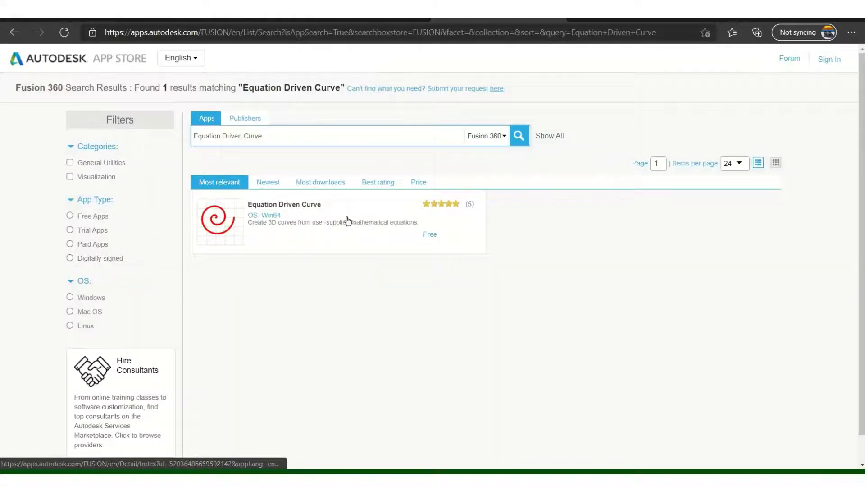
pyautogui.click(292, 204)
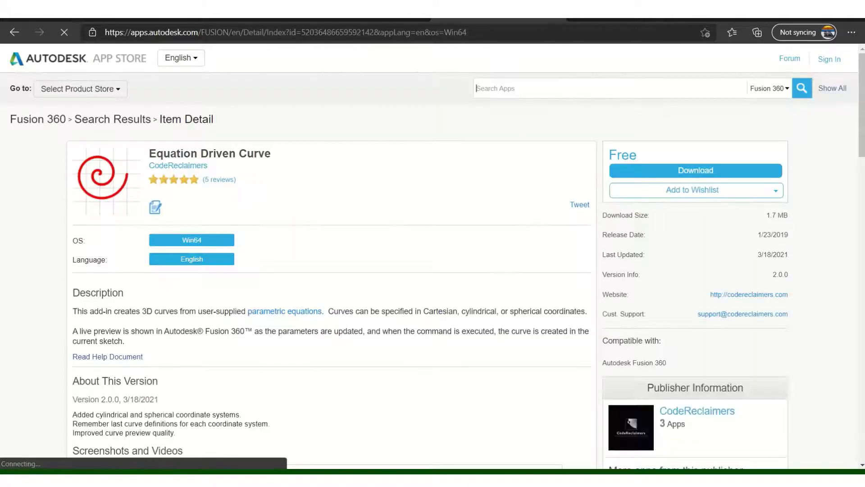
# Browse the add-in's screenshots forward to the Cycloid example
pyautogui.scroll(-7, 378, 239)
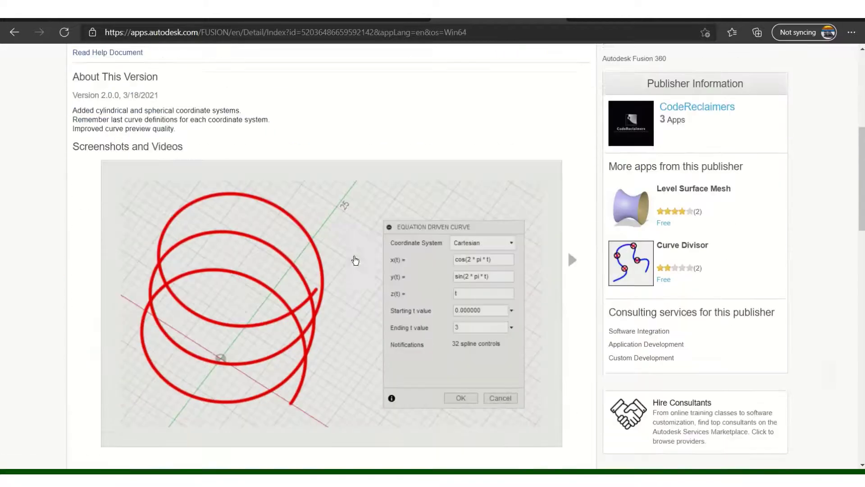
pyautogui.click(569, 252)
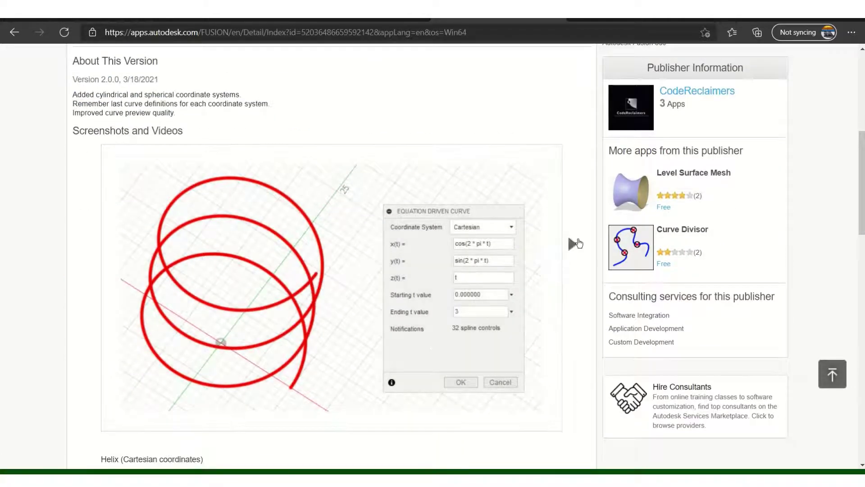
pyautogui.click(571, 244)
pyautogui.click(572, 245)
pyautogui.scroll(-15, 486, 324)
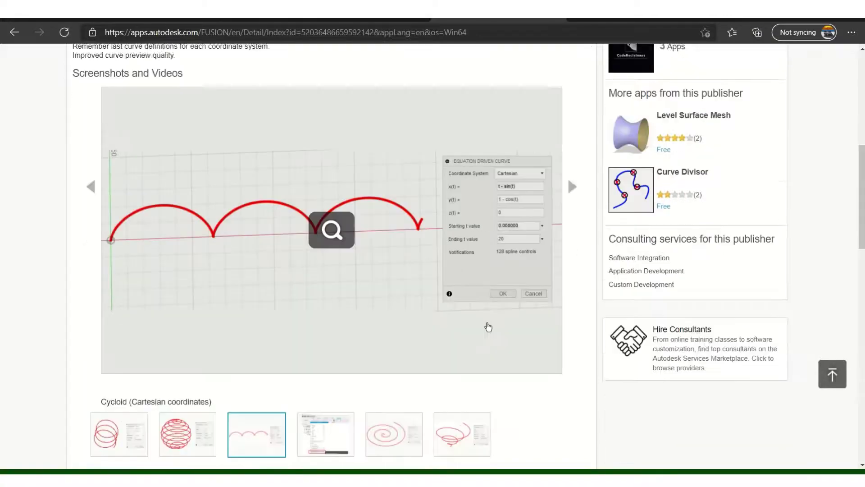
pyautogui.scroll(-3, 175, 263)
pyautogui.scroll(14, 491, 301)
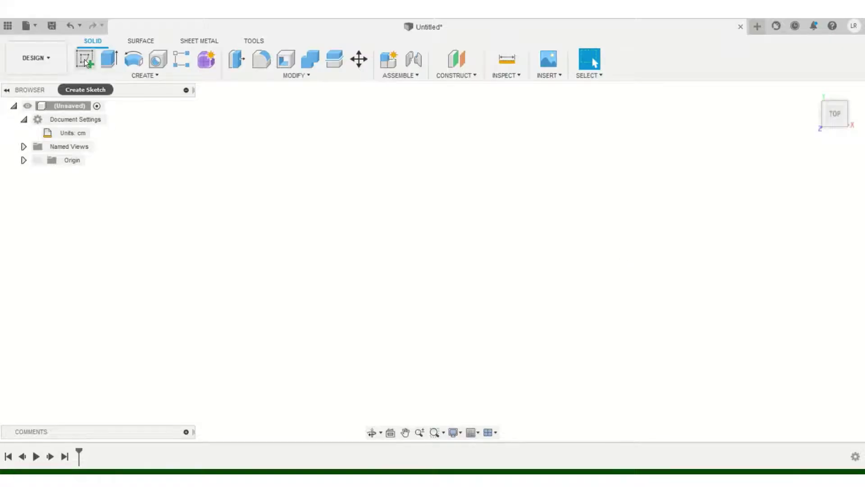
# On a new XY-plane sketch, draw the rotor with an Equation Driven Curve from t = 0 to 6.284
pyautogui.click(85, 59)
pyautogui.click(506, 229)
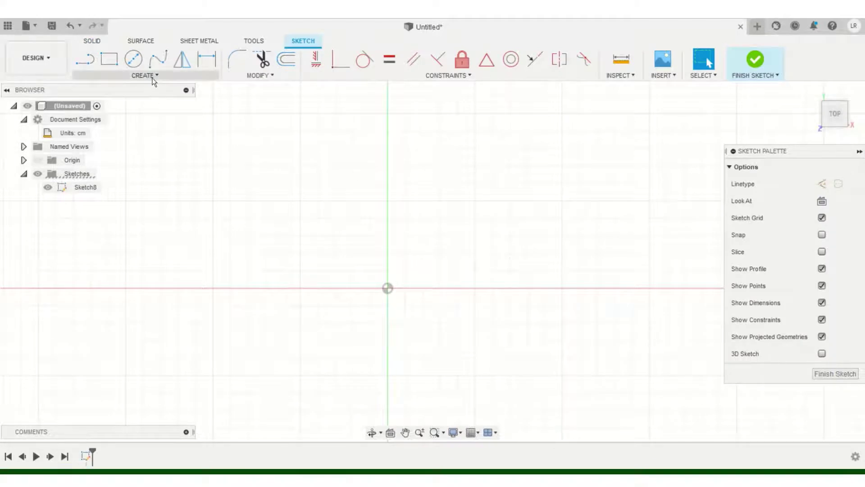
pyautogui.click(152, 76)
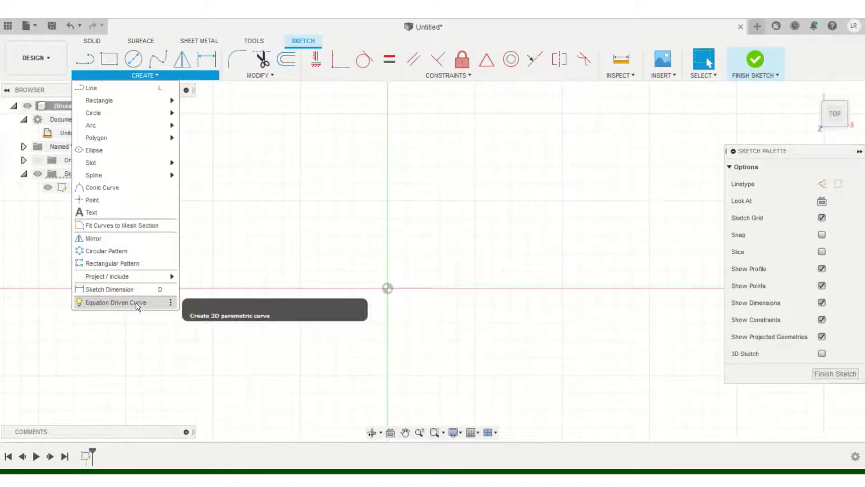
pyautogui.click(152, 306)
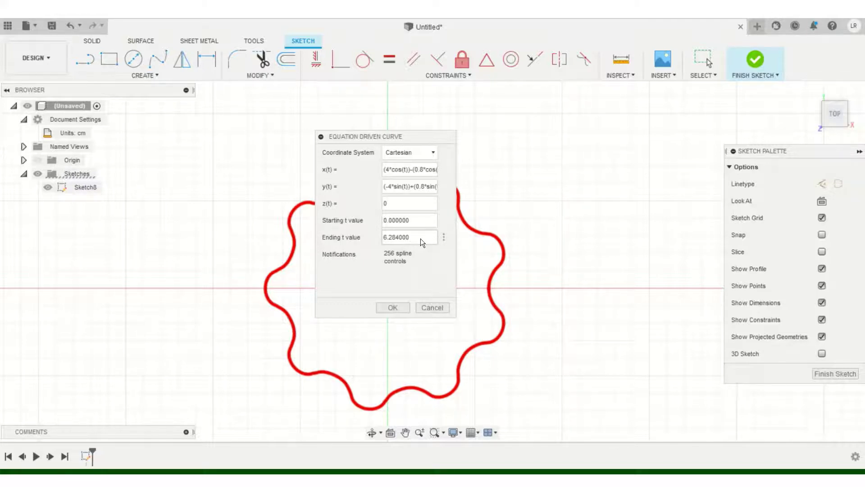
pyautogui.click(392, 308)
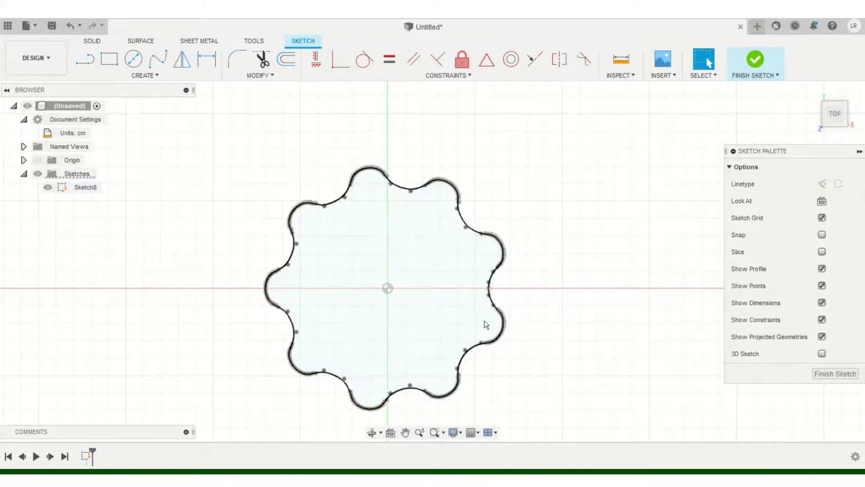
# Zoom and pan around the lobed curve to check it forms one closed profile
pyautogui.scroll(6, 489, 296)
pyautogui.scroll(8, 491, 290)
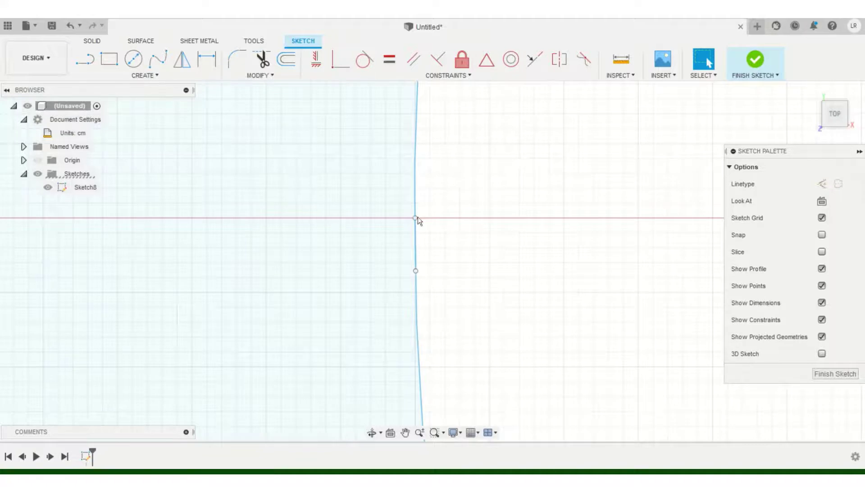
pyautogui.moveTo(415, 249); pyautogui.dragTo(428, 122, button='middle')
pyautogui.scroll(-3, 411, 194)
pyautogui.scroll(-2, 562, 191)
pyautogui.scroll(-2, 578, 191)
pyautogui.scroll(-8, 578, 192)
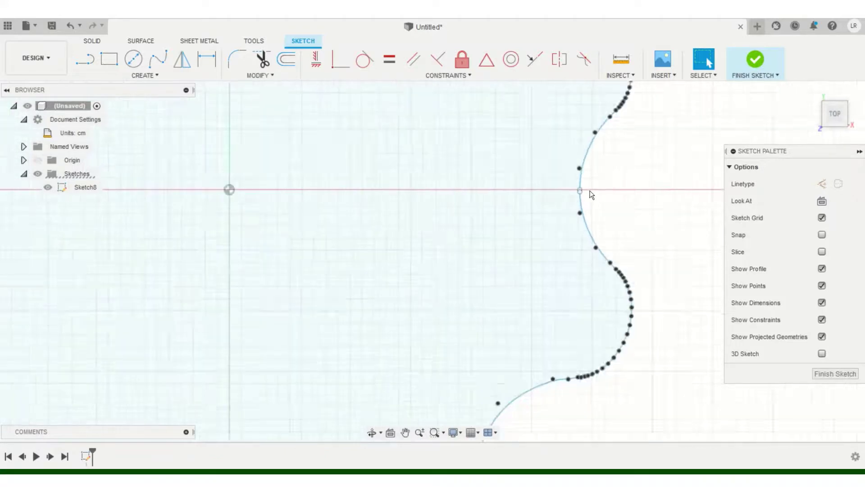
pyautogui.scroll(-3, 608, 159)
pyautogui.scroll(5, 627, 129)
pyautogui.scroll(-3, 563, 194)
pyautogui.scroll(1, 567, 305)
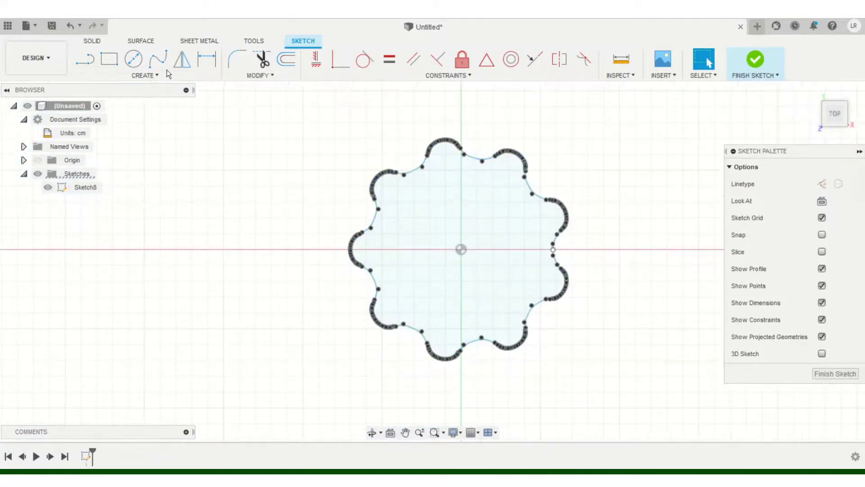
# Extrude the rotor profile 0.3 cm as a new component
pyautogui.click(101, 41)
pyautogui.click(108, 61)
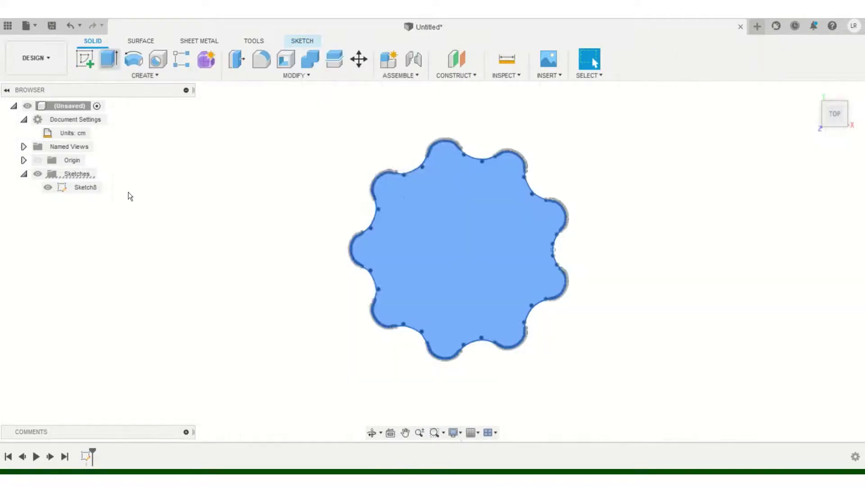
pyautogui.click(403, 278)
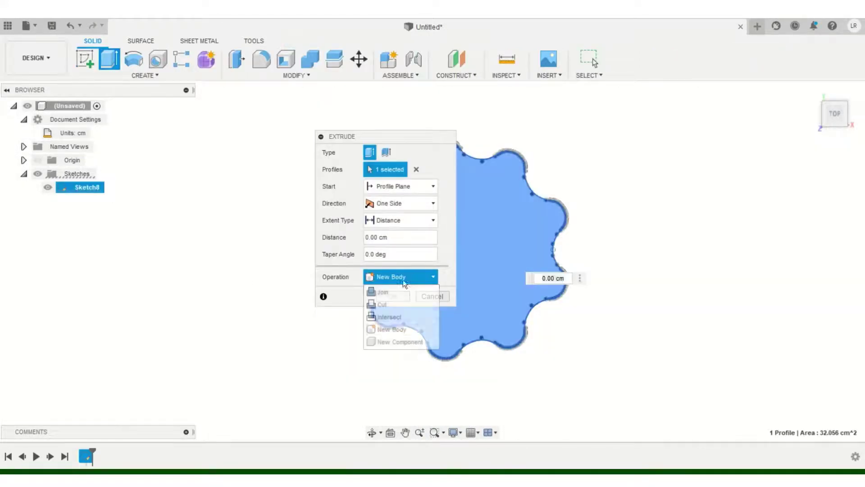
pyautogui.click(396, 342)
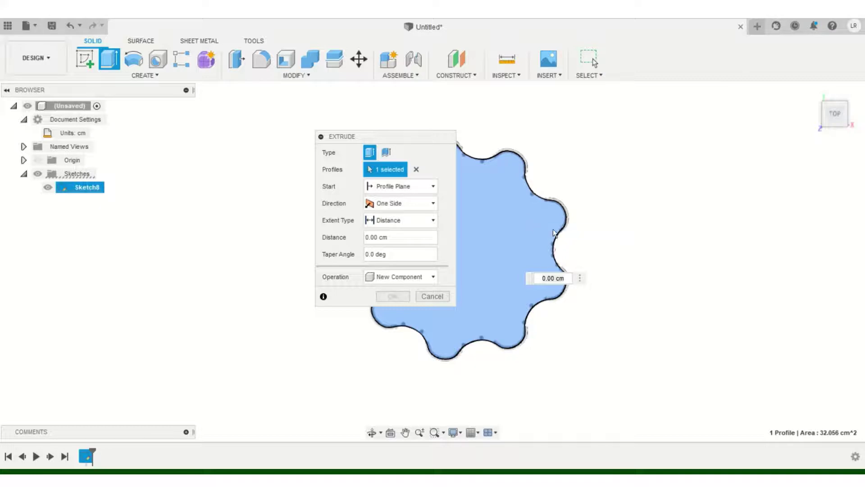
pyautogui.doubleClick(554, 278)
pyautogui.press('BackSpace')
pyautogui.press('BackSpace')
pyautogui.press('BackSpace')
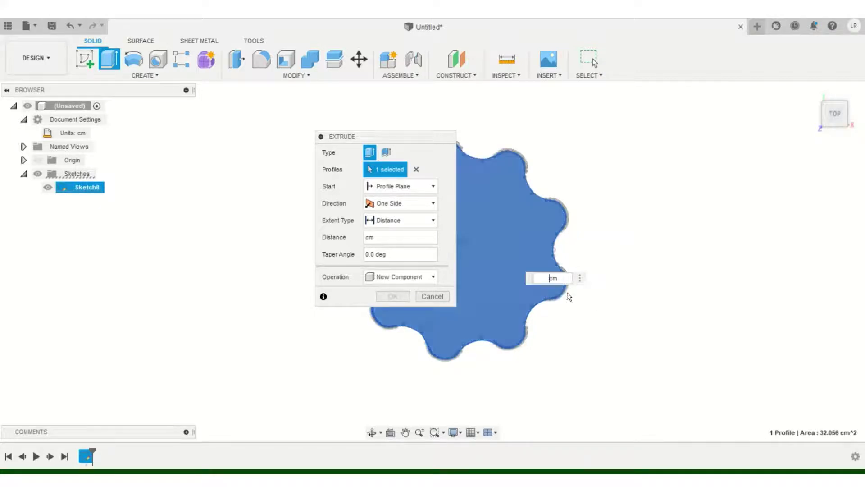
pyautogui.write('3.')
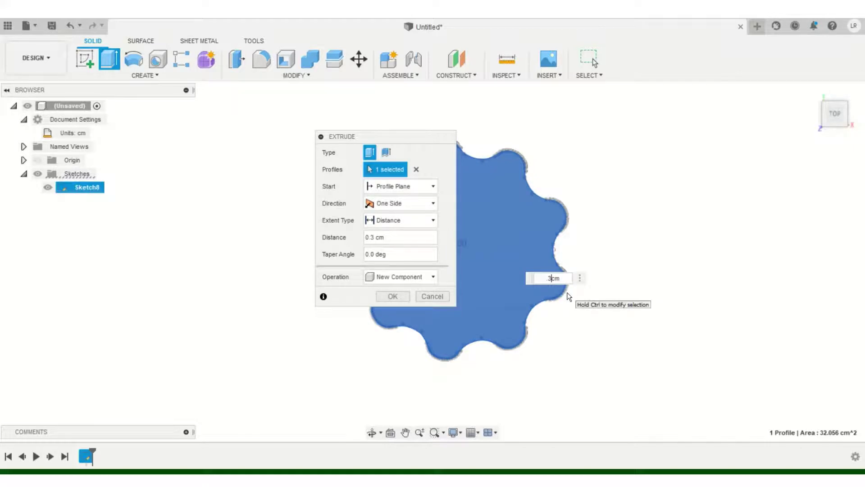
pyautogui.press('Return')
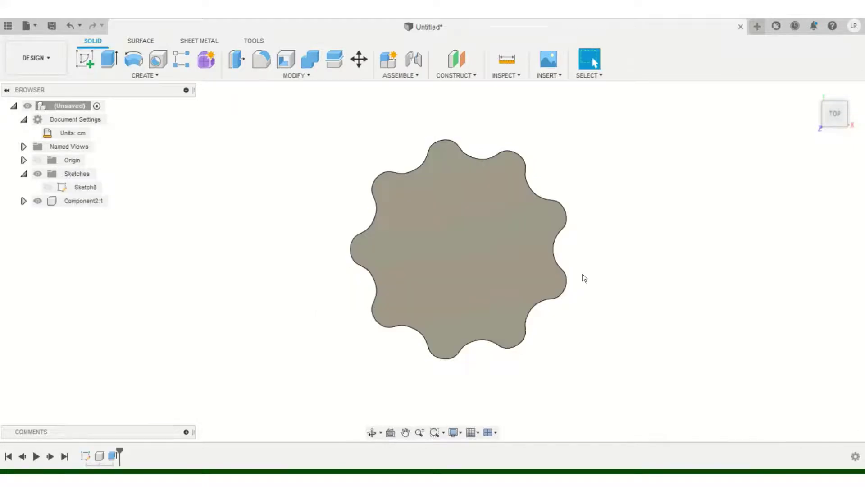
# Orbit to inspect the disc, then set the view to Top
pyautogui.keyDown('shift'); pyautogui.moveTo(589, 272); pyautogui.dragTo(582, 177, button='middle'); pyautogui.keyUp('shift')
pyautogui.keyDown('shift'); pyautogui.moveTo(483, 218); pyautogui.dragTo(502, 288, button='middle'); pyautogui.keyUp('shift')
pyautogui.click(834, 109)
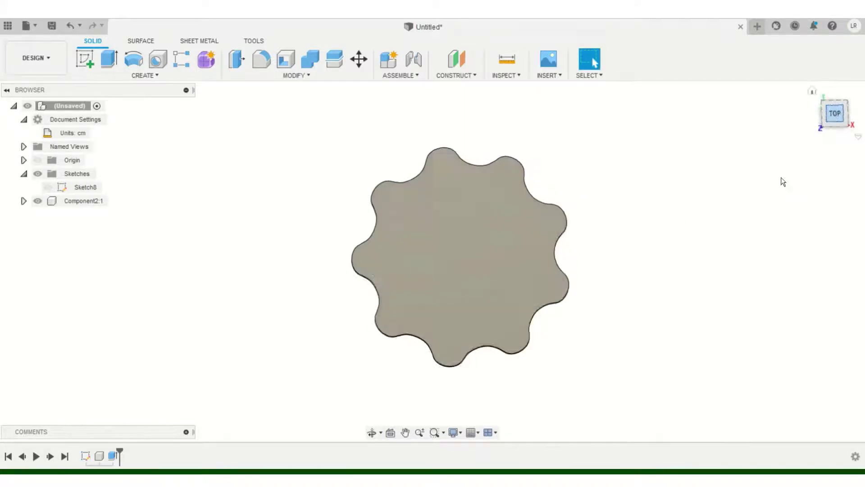
# On a new sketch on the disc face, draw an 8 cm construction circle centred at the origin
pyautogui.click(89, 61)
pyautogui.click(378, 324)
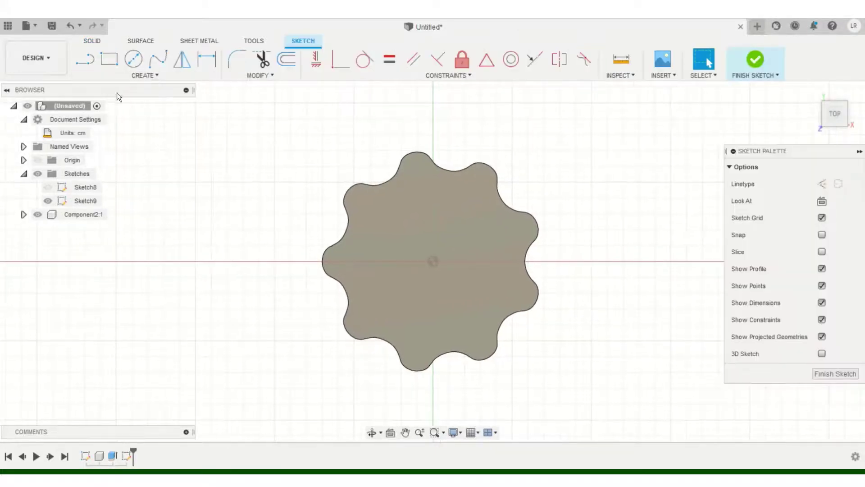
pyautogui.click(134, 60)
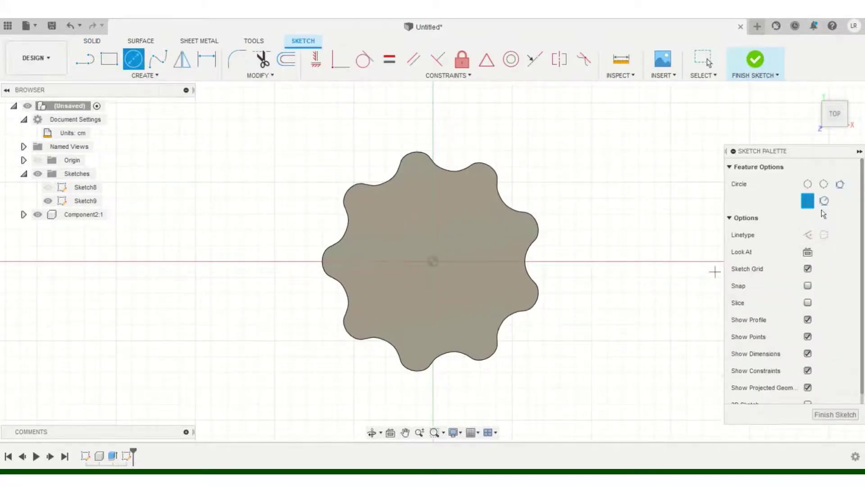
pyautogui.click(807, 235)
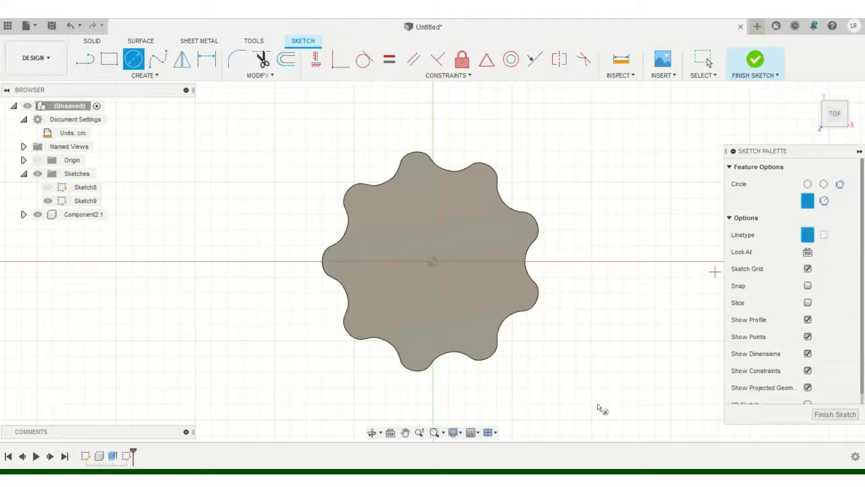
pyautogui.click(431, 261)
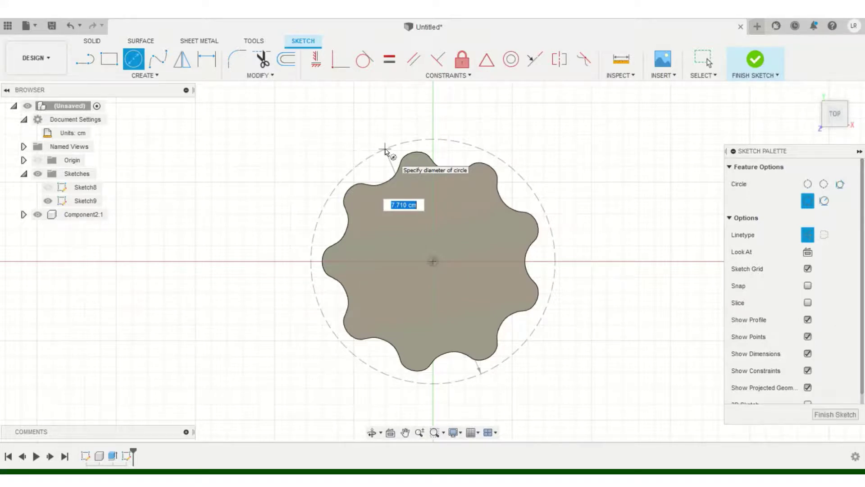
pyautogui.write('8')
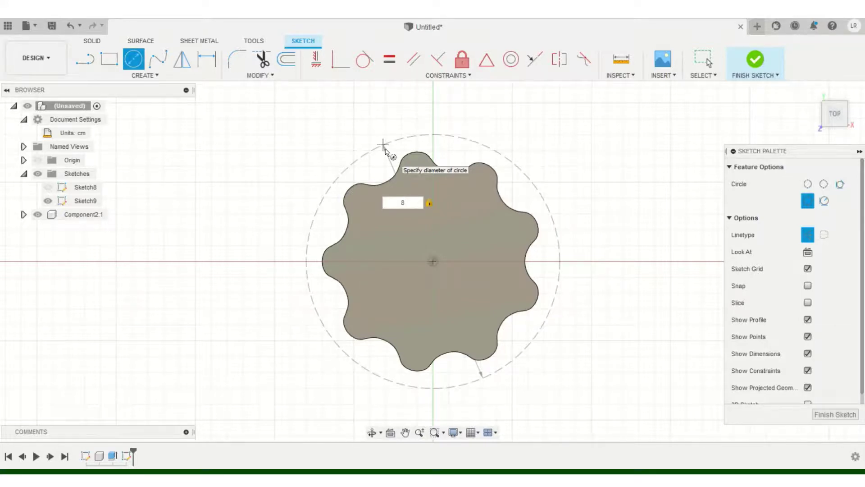
pyautogui.press('Return')
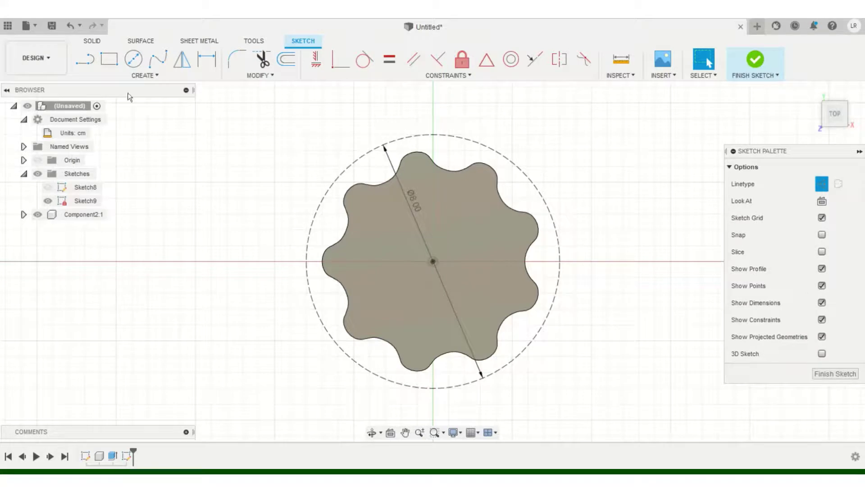
pyautogui.click(133, 59)
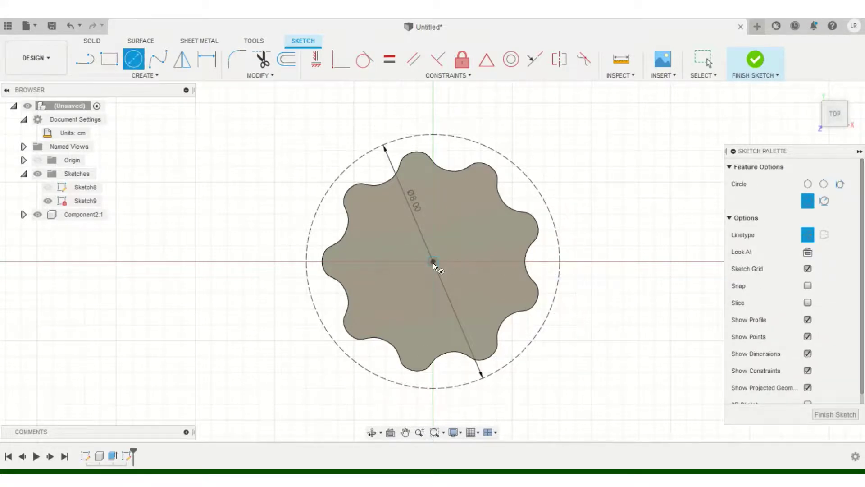
pyautogui.click(433, 262)
# Draw a 1.6 cm roller circle centred on the 8 cm circle and make it normal geometry
pyautogui.click(559, 261)
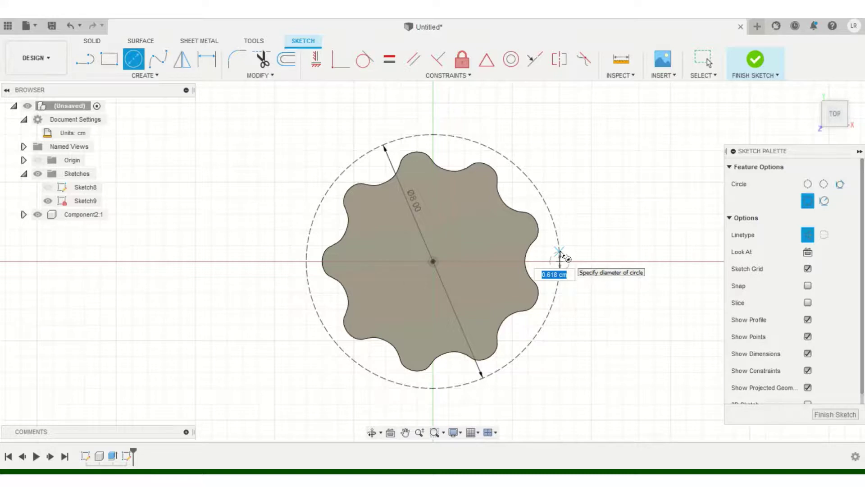
pyautogui.write('1.6')
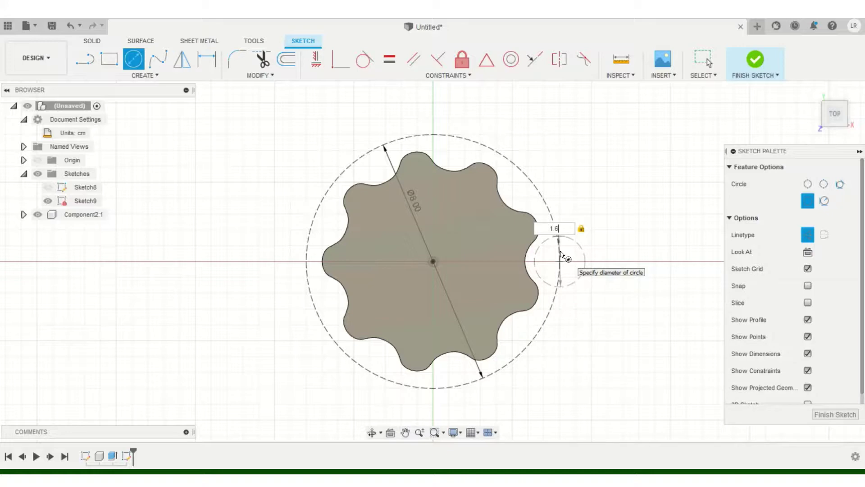
pyautogui.press('Return')
pyautogui.press('Escape')
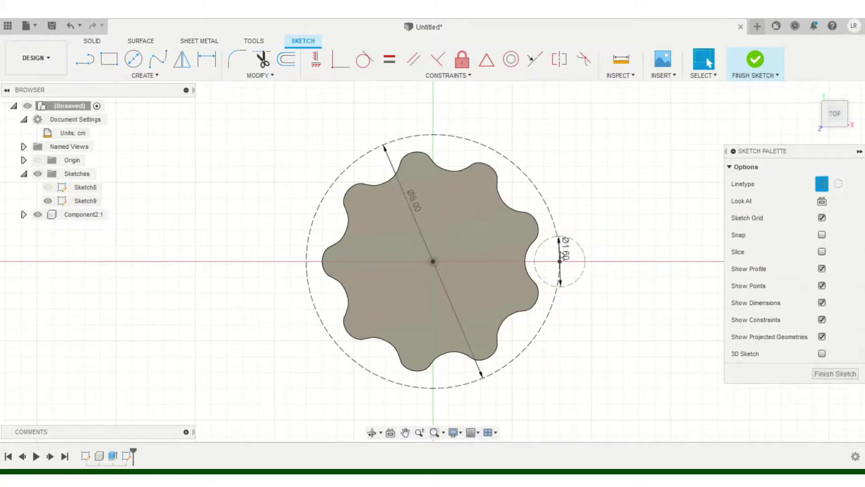
pyautogui.click(584, 258)
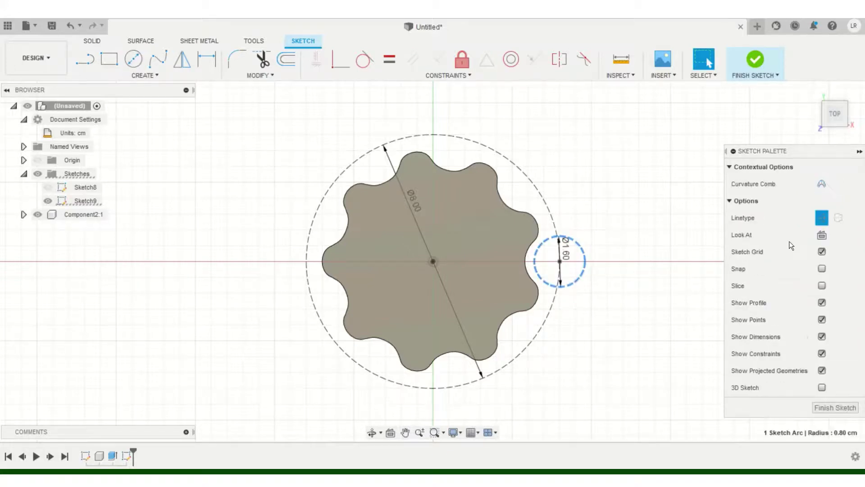
pyautogui.click(822, 218)
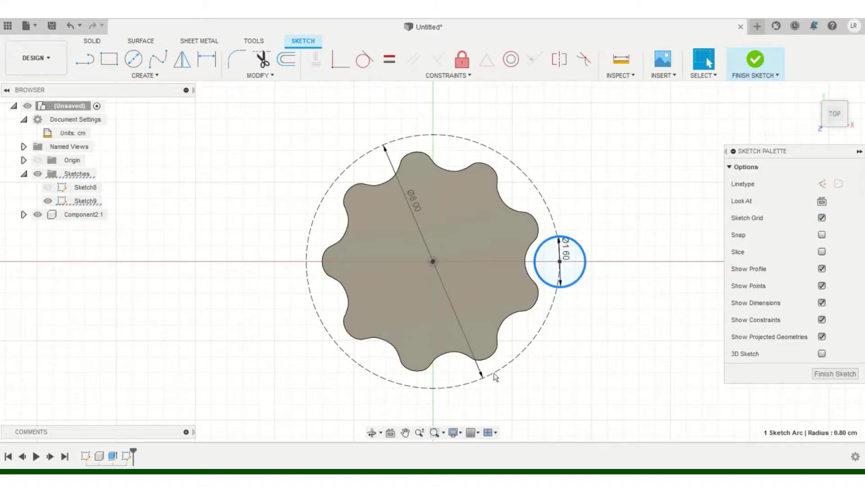
pyautogui.click(659, 252)
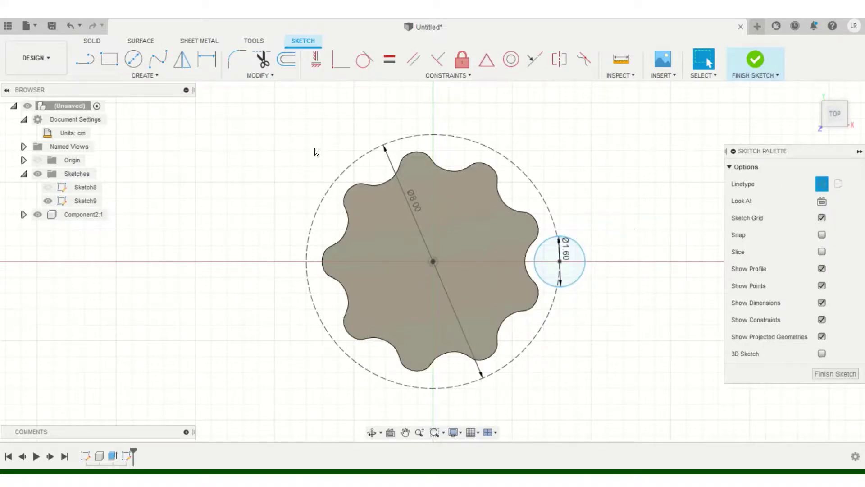
# Apply a horizontal constraint between the roller circle's centre and the rotor centre
pyautogui.click(320, 54)
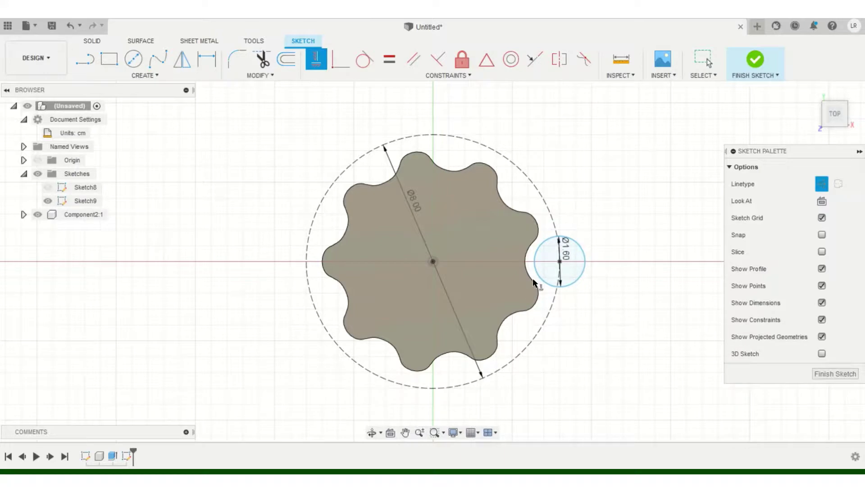
pyautogui.click(560, 261)
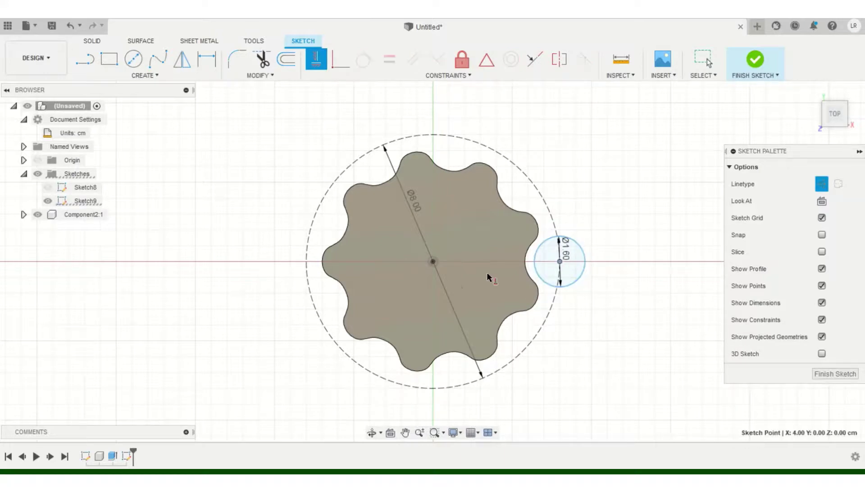
pyautogui.click(433, 261)
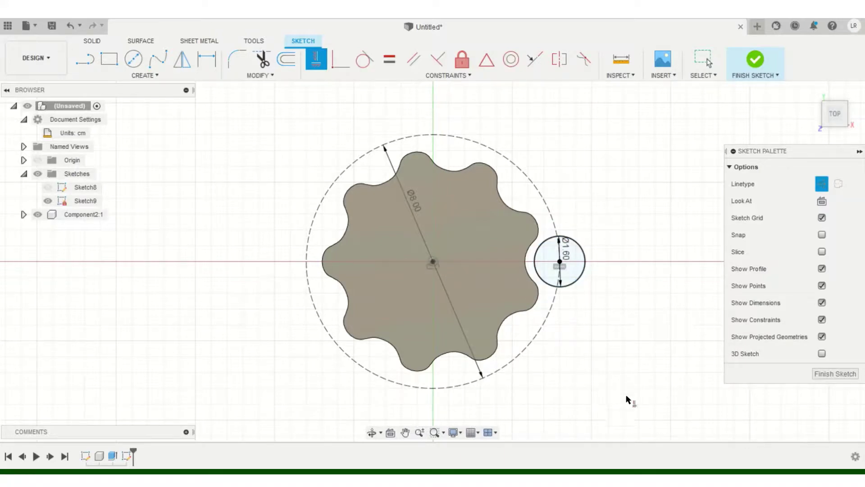
pyautogui.click(90, 61)
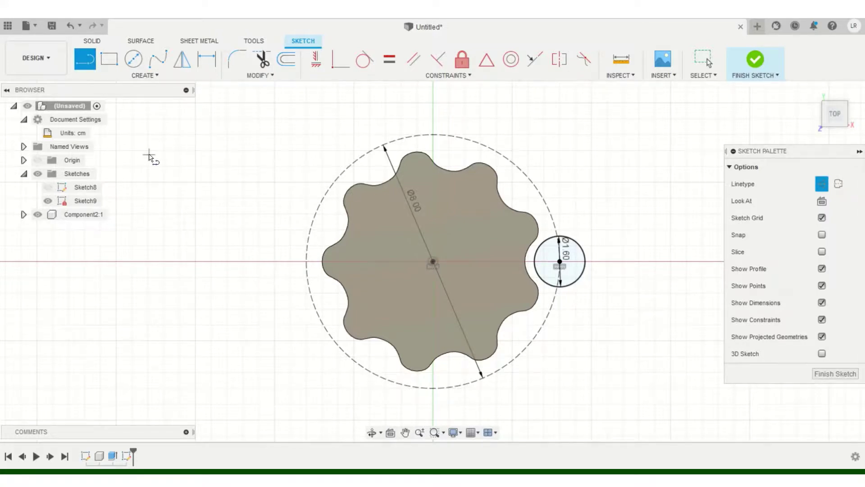
# Circular-pattern the Ø1.60 roller circle 10 times around the origin
pyautogui.click(137, 74)
pyautogui.click(101, 251)
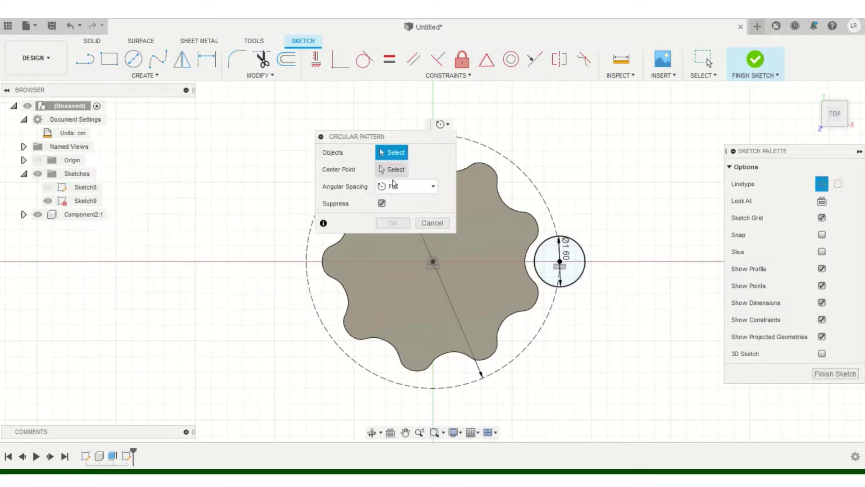
pyautogui.click(534, 243)
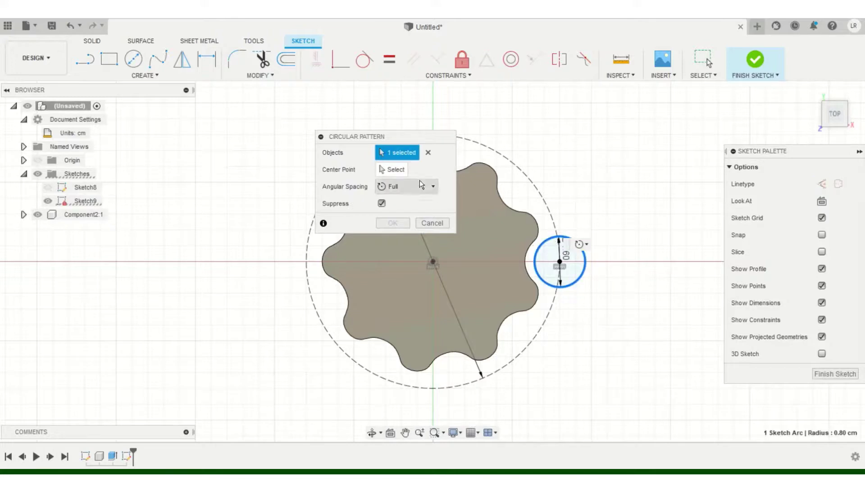
pyautogui.click(393, 169)
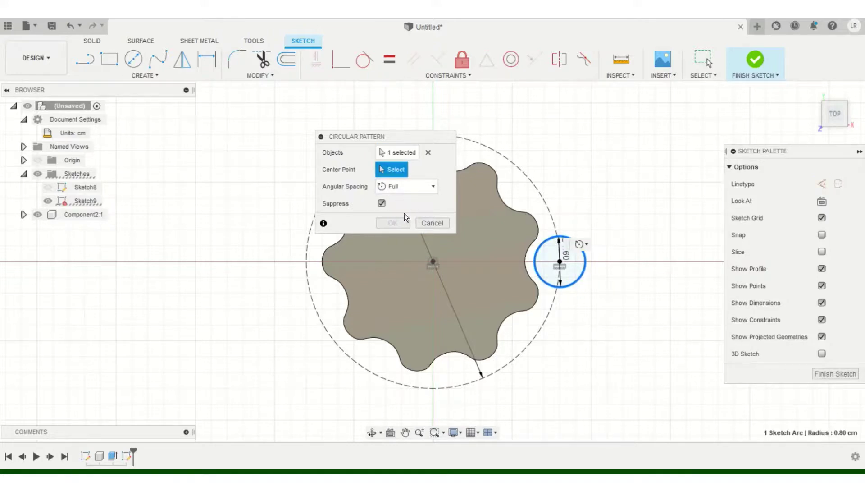
pyautogui.click(432, 261)
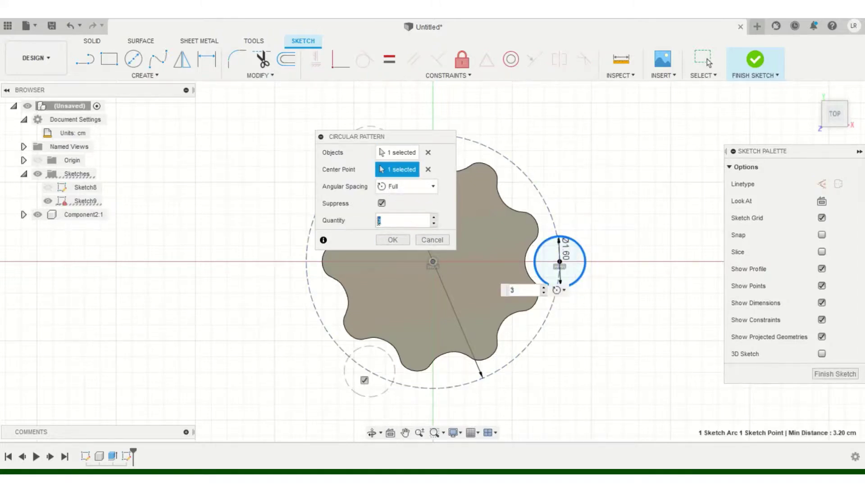
pyautogui.write('10')
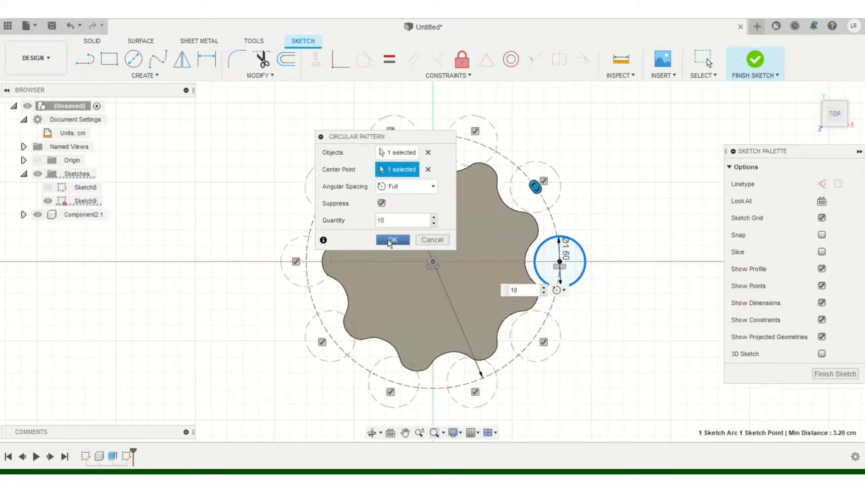
pyautogui.click(390, 241)
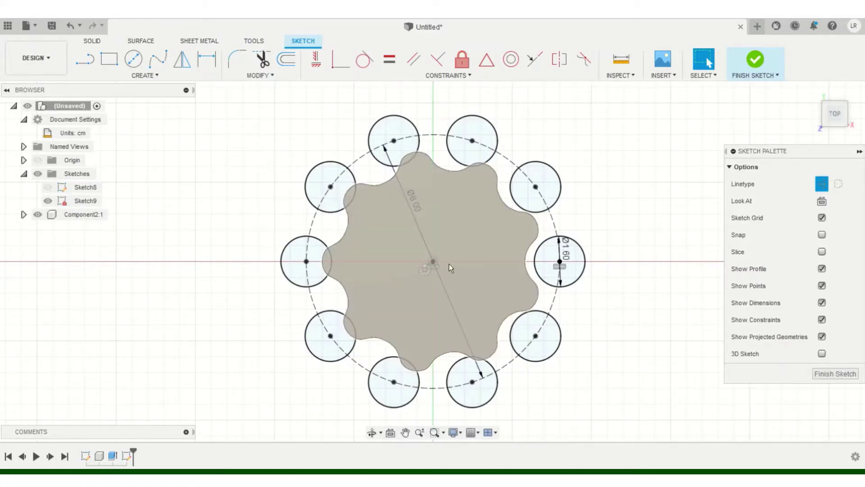
pyautogui.click(479, 199)
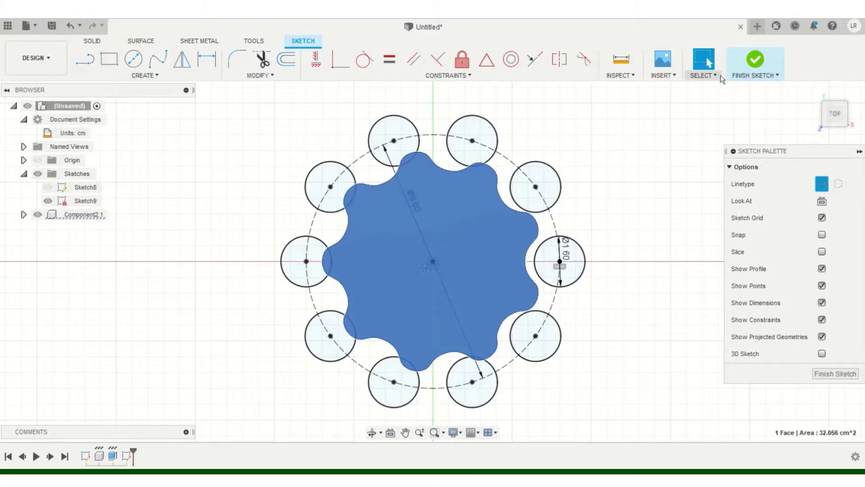
# Finish the sketch and begin an extrusion by picking six of the ten roller circles
pyautogui.press('Escape')
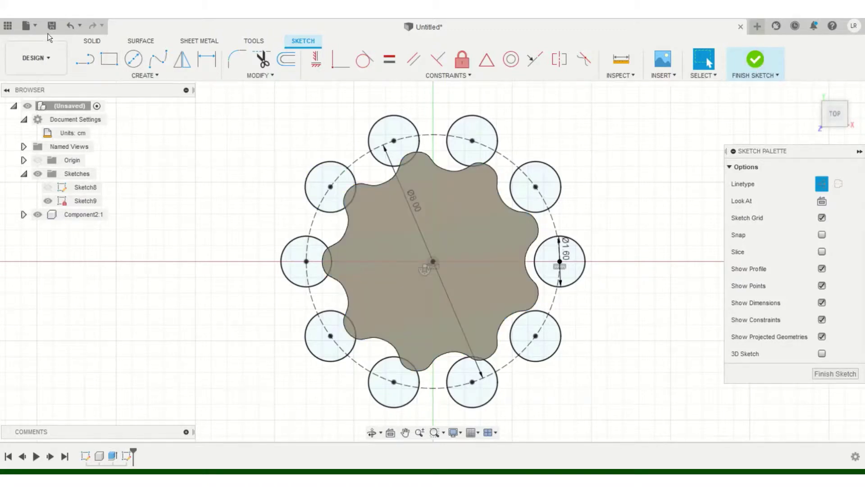
pyautogui.click(756, 67)
pyautogui.press('e')
pyautogui.click(604, 258)
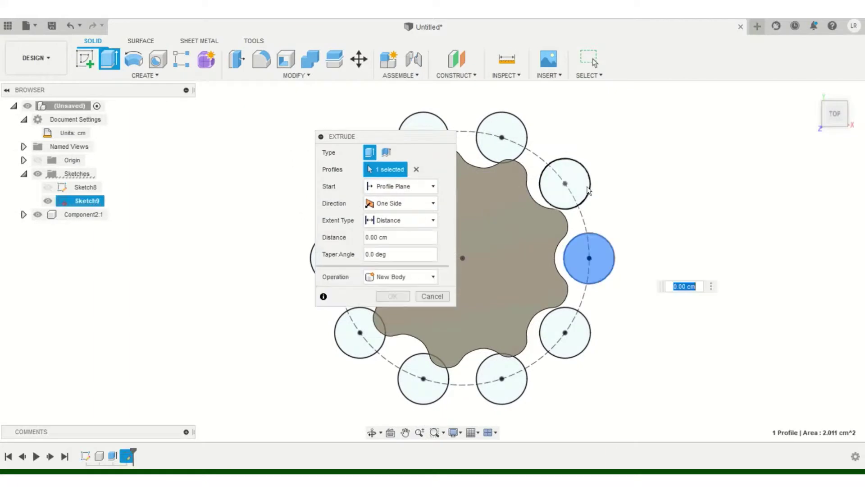
pyautogui.click(508, 144)
pyautogui.click(563, 341)
pyautogui.click(495, 385)
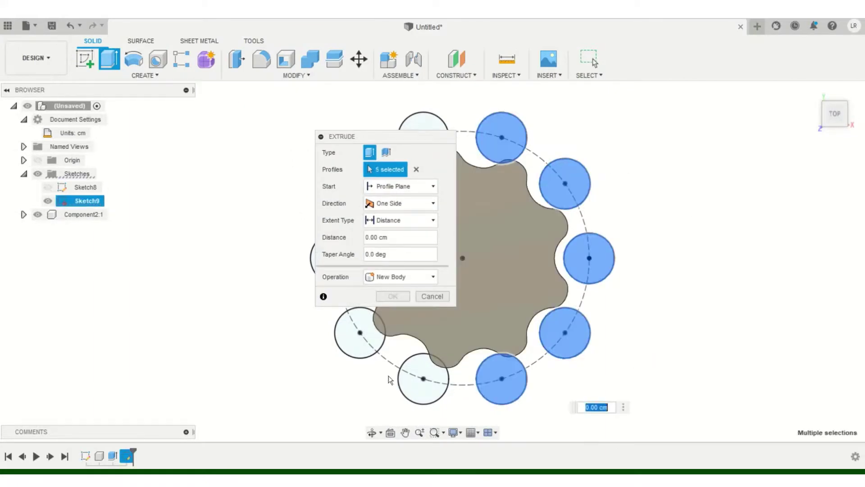
pyautogui.click(360, 343)
pyautogui.click(415, 380)
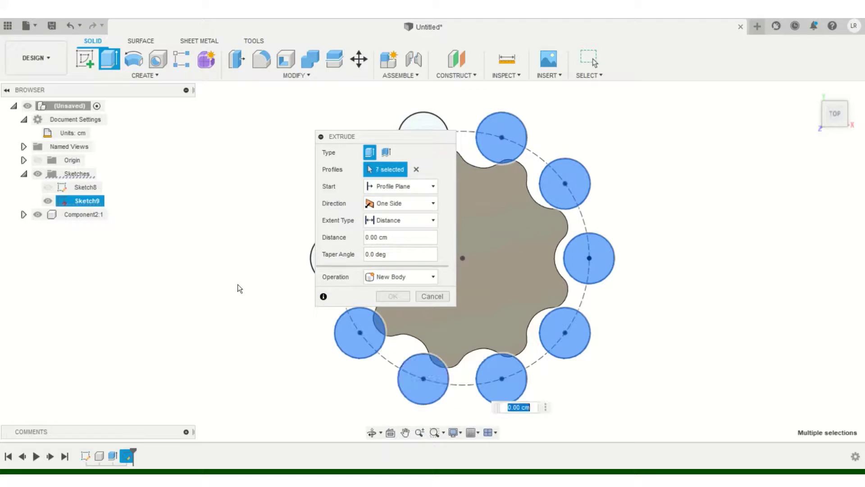
# Add the last four roller circles and extrude all ten 0.3 cm as a new component
pyautogui.scroll(-5, 252, 279)
pyautogui.click(293, 269)
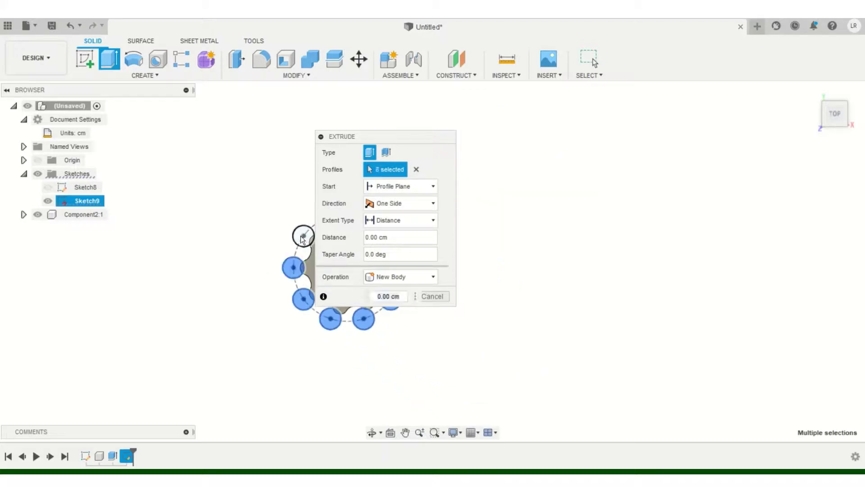
pyautogui.click(299, 260)
pyautogui.scroll(3, 293, 253)
pyautogui.click(294, 239)
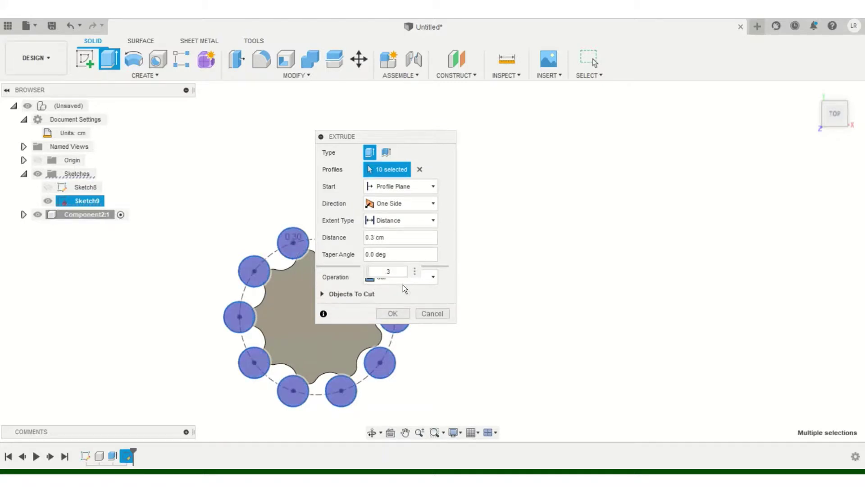
pyautogui.click(423, 280)
pyautogui.click(383, 341)
pyautogui.click(389, 296)
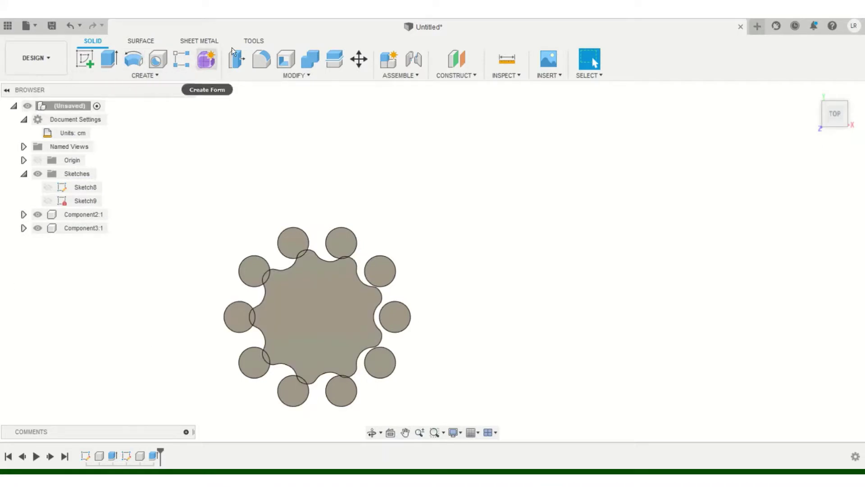
# Use Move/Copy to shift the rotor Component2:1 0.3 cm along the X axis
pyautogui.click(81, 216)
pyautogui.rightClick(76, 220)
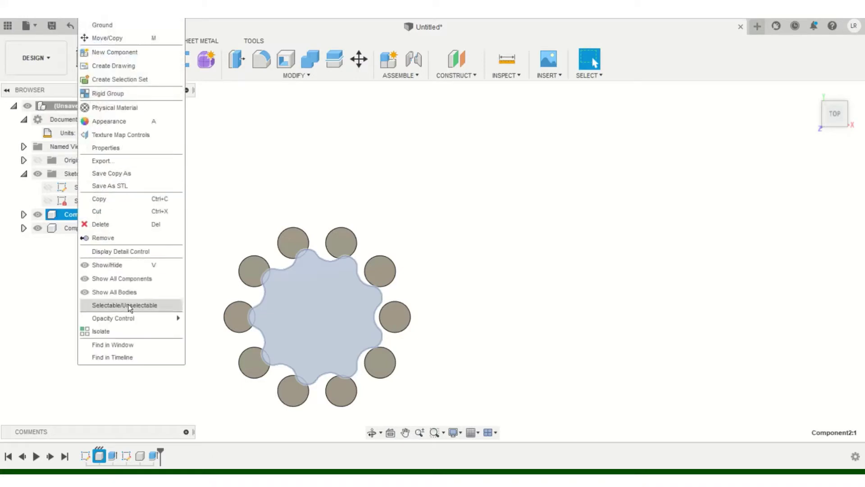
pyautogui.click(129, 40)
pyautogui.scroll(-2, 212, 323)
pyautogui.click(242, 324)
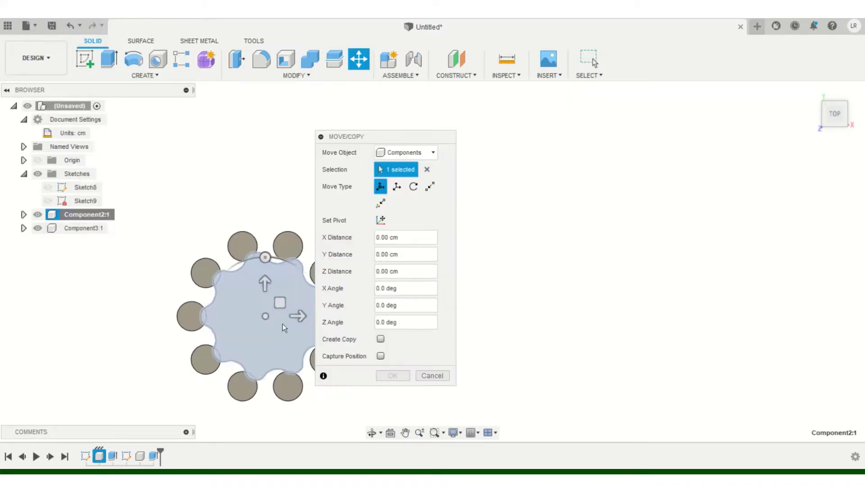
pyautogui.scroll(5, 296, 324)
pyautogui.click(255, 299)
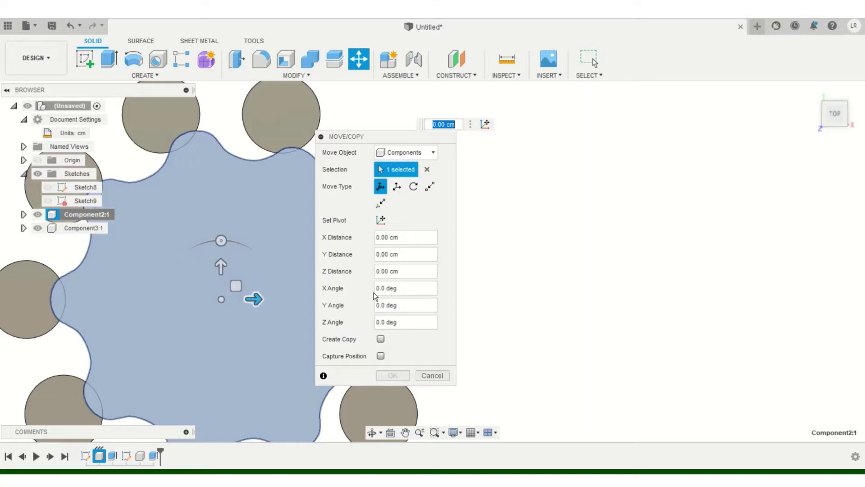
pyautogui.write('.3')
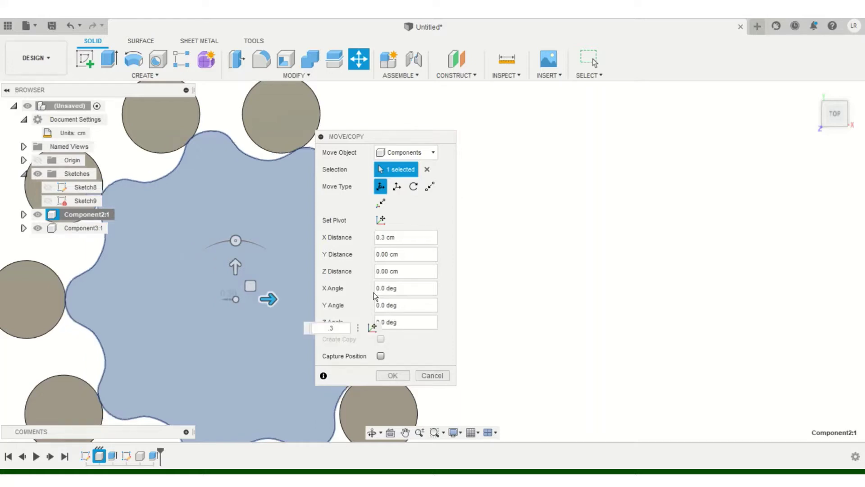
pyautogui.press('Return')
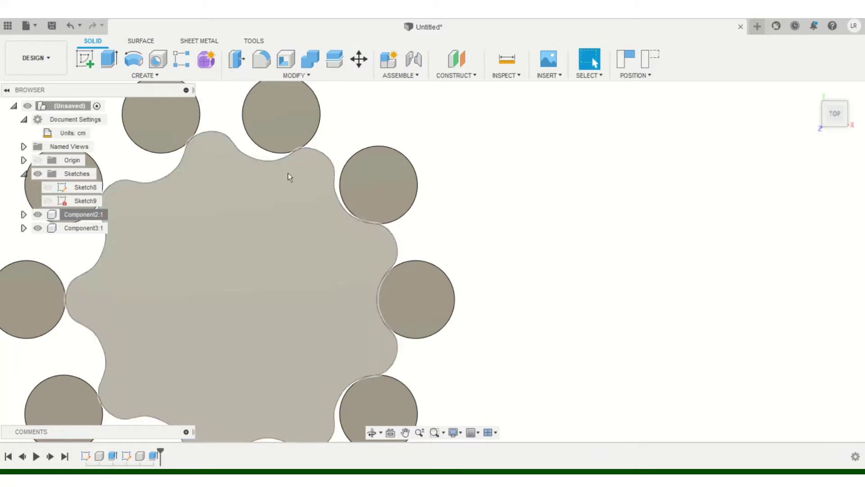
pyautogui.scroll(-5, 451, 254)
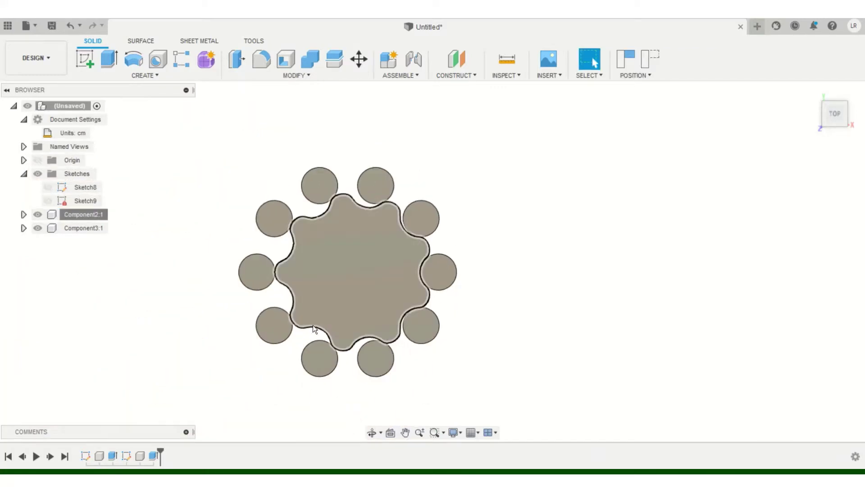
pyautogui.scroll(5, 293, 320)
pyautogui.scroll(-3, 242, 289)
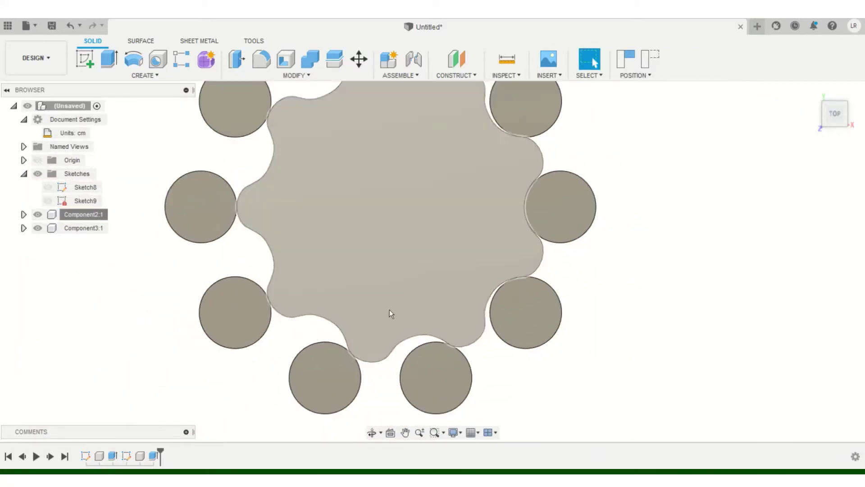
pyautogui.scroll(-5, 534, 184)
pyautogui.scroll(3, 572, 277)
pyautogui.scroll(-1, 565, 251)
pyautogui.scroll(-4, 363, 274)
pyautogui.scroll(4, 499, 247)
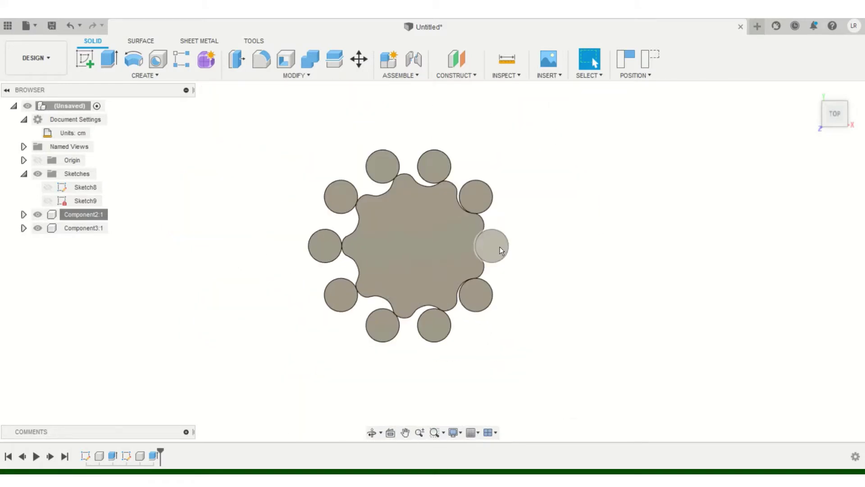
pyautogui.scroll(4, 499, 247)
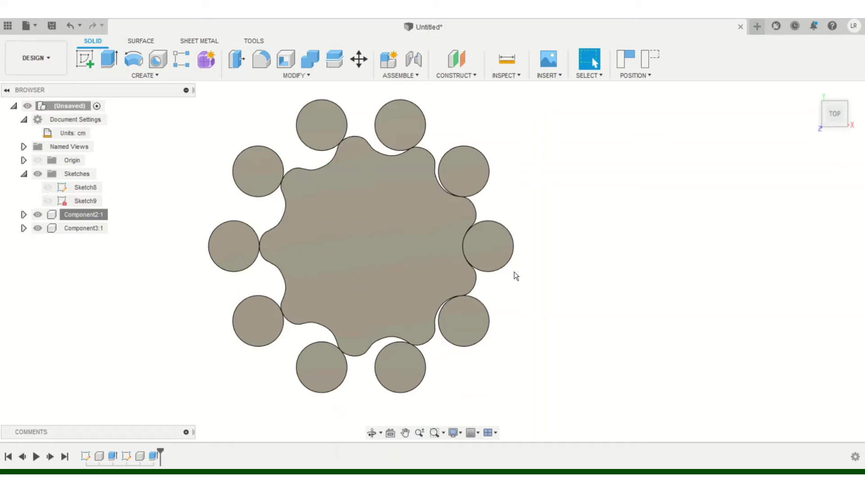
pyautogui.scroll(-3, 595, 302)
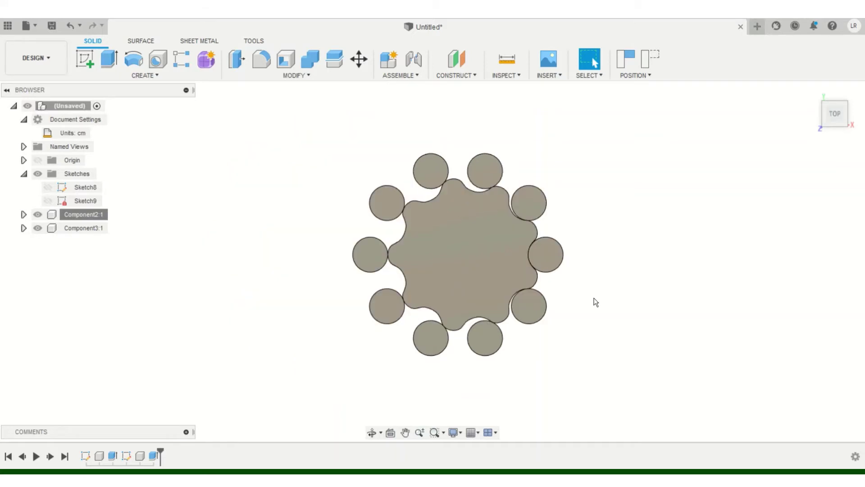